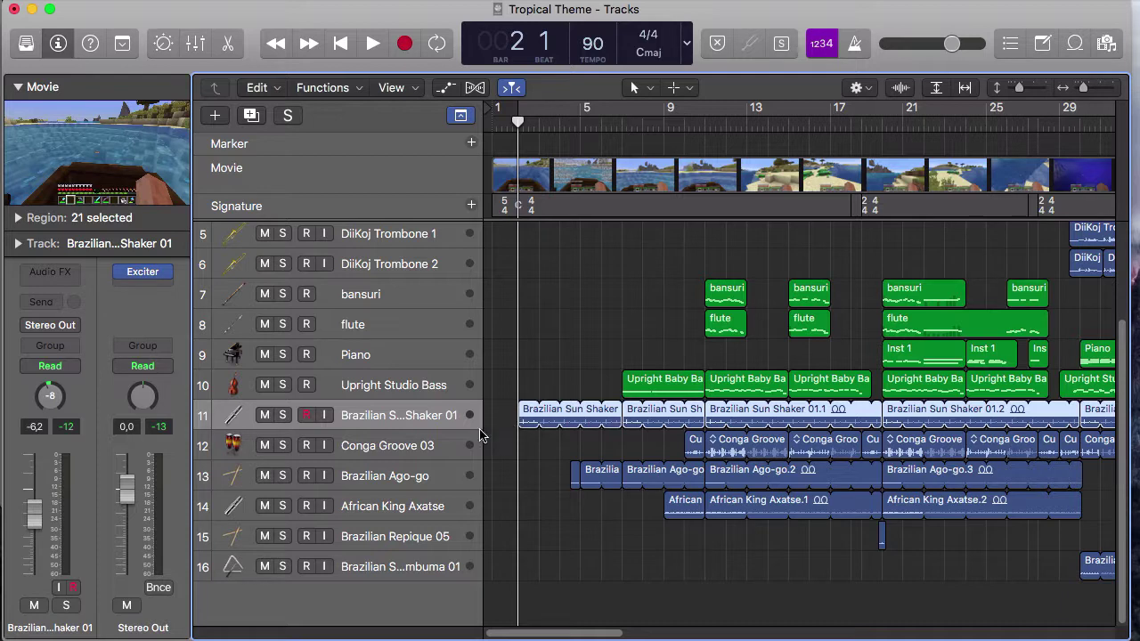
Solo the percussion tracks 11 to 16, and filter the Apple Loops library to Percussion and look through the list
left_click_drag(283, 421, 282, 566)
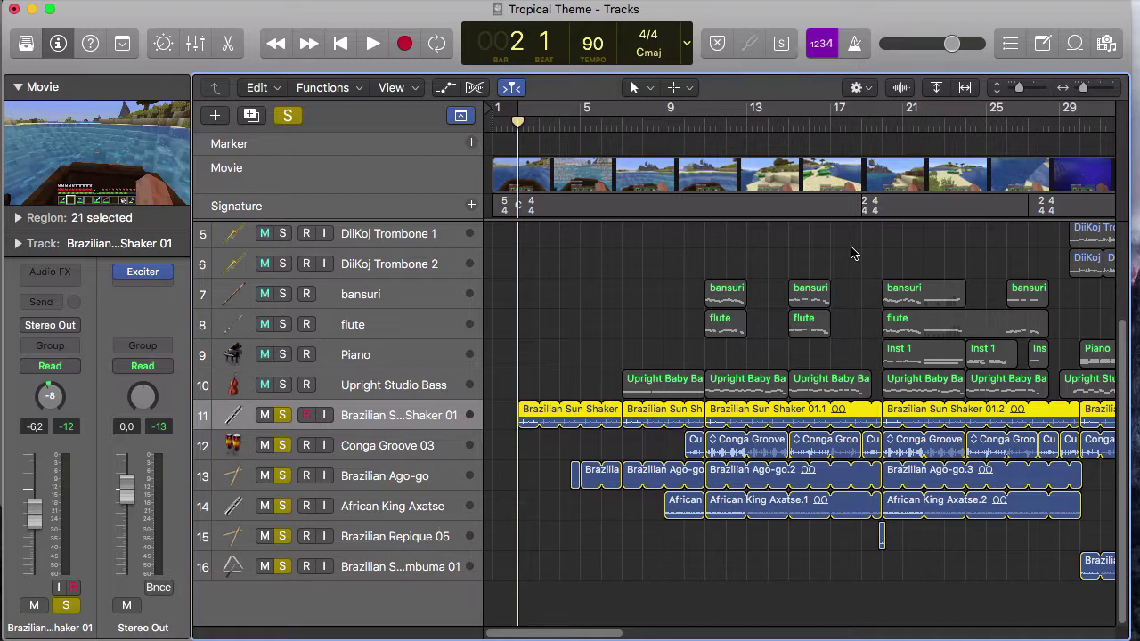
left_click(1076, 46)
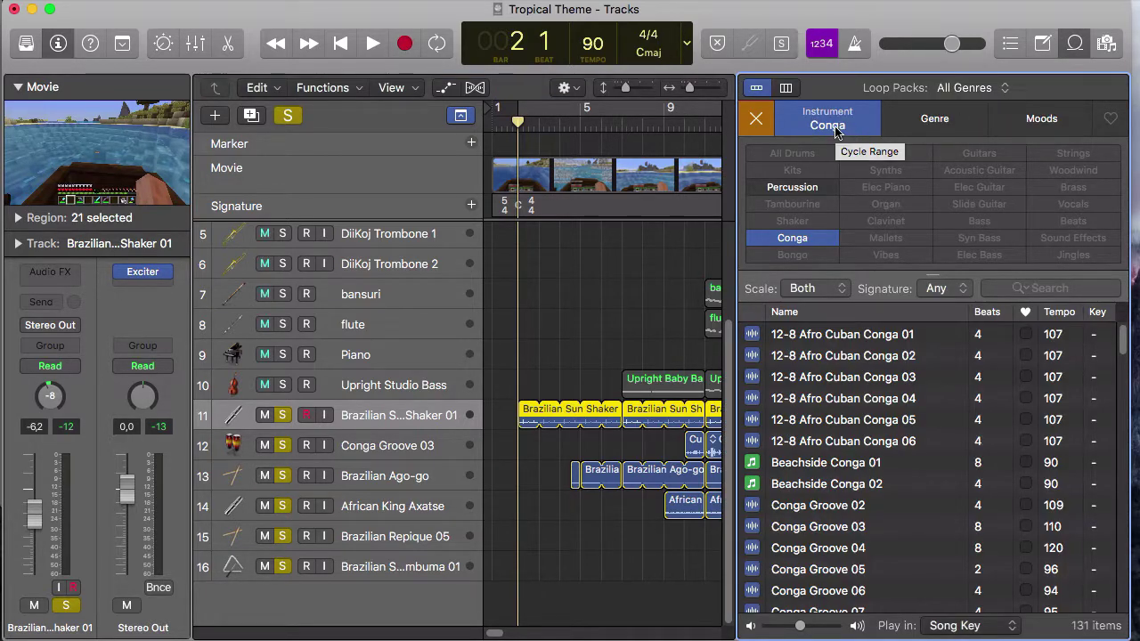
left_click(754, 121)
left_click(801, 189)
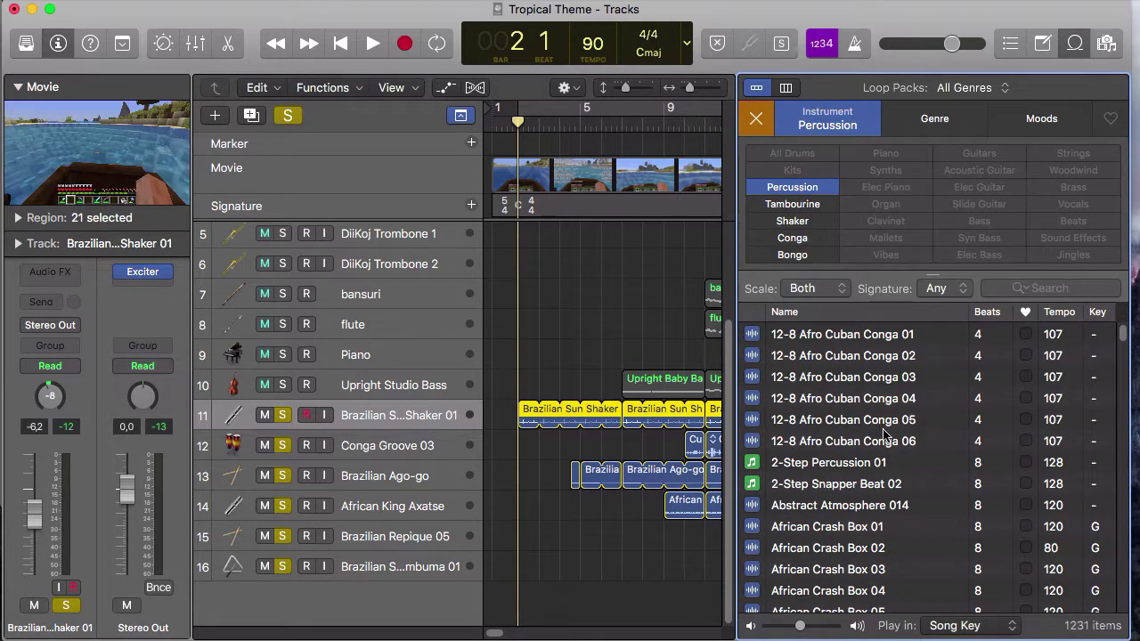
scroll(886, 438, "down", 10)
scroll(886, 438, "down", 5)
scroll(886, 441, "up", 15)
Audition the loops 12-8 Afro Cuban Conga 01, 03 and 05 and African Crash Box 01, and close the loop browser
left_click(828, 339)
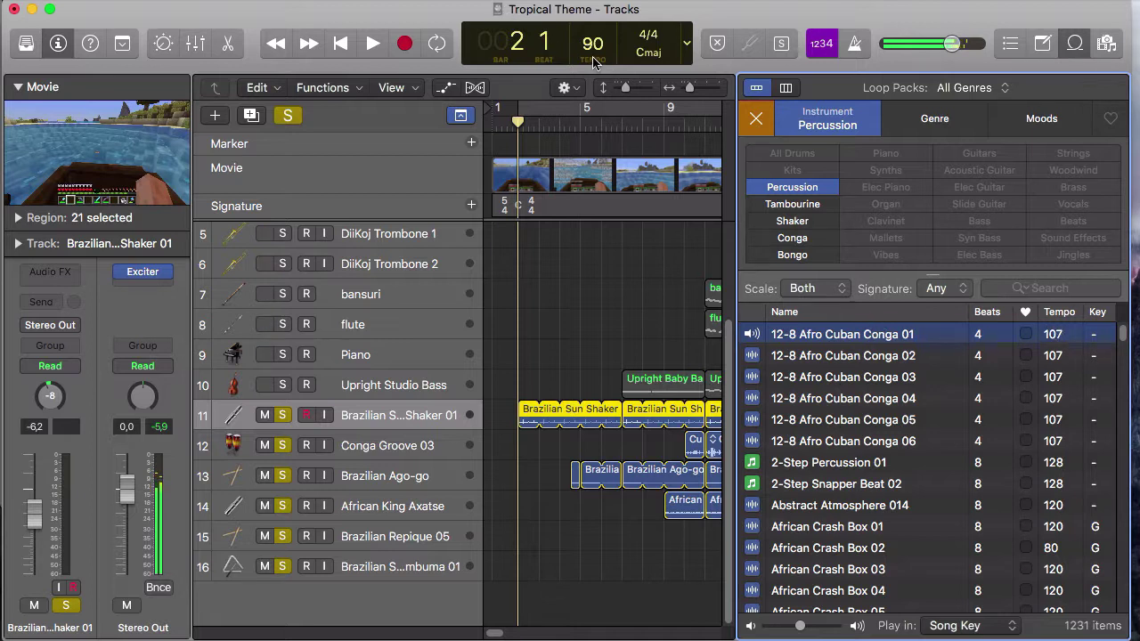
left_click(888, 381)
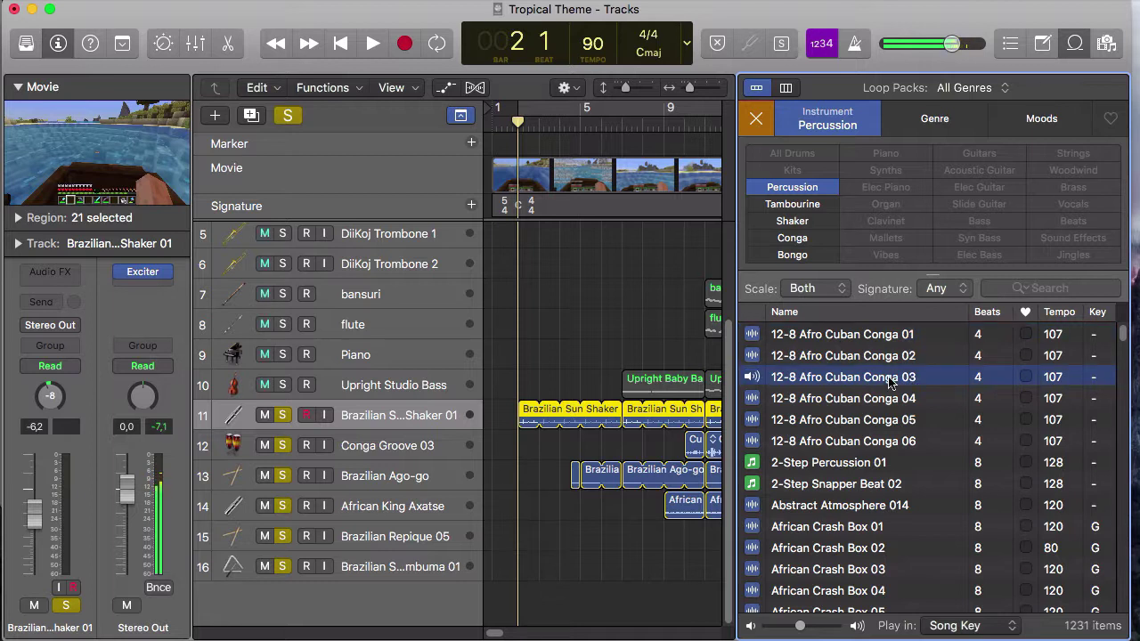
left_click(908, 423)
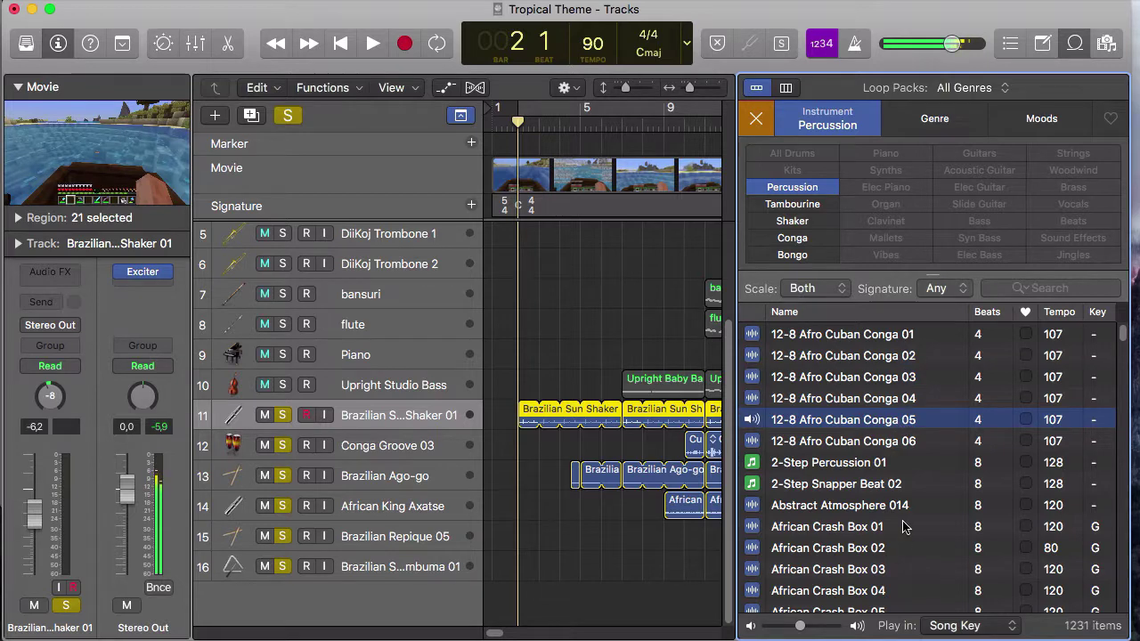
scroll(904, 527, "down", 5)
scroll(903, 521, "up", 2)
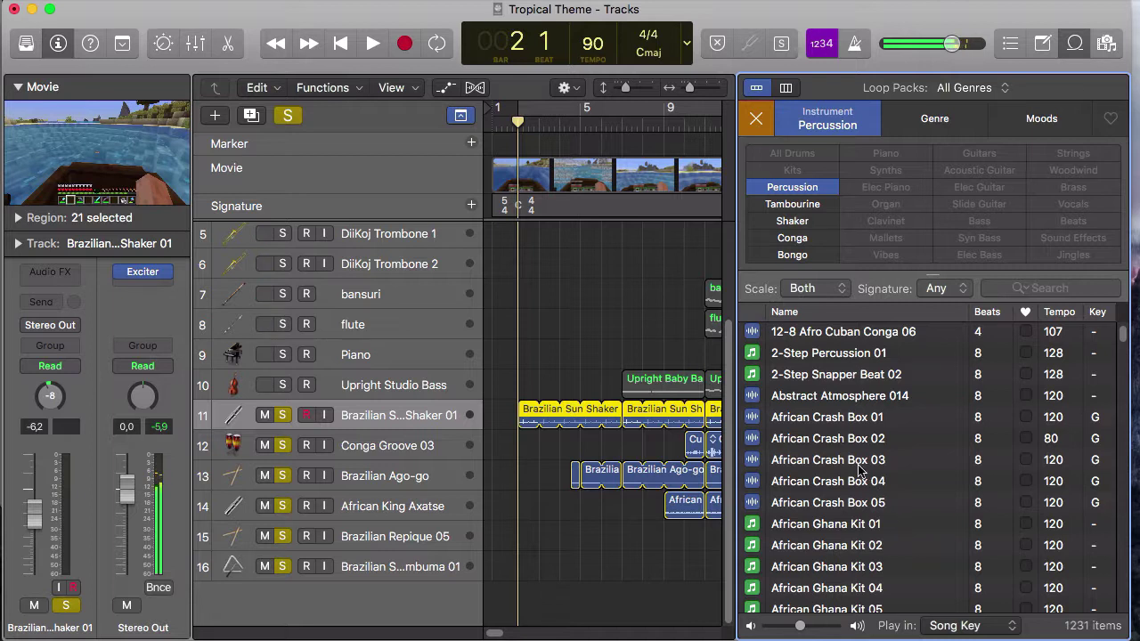
left_click(862, 418)
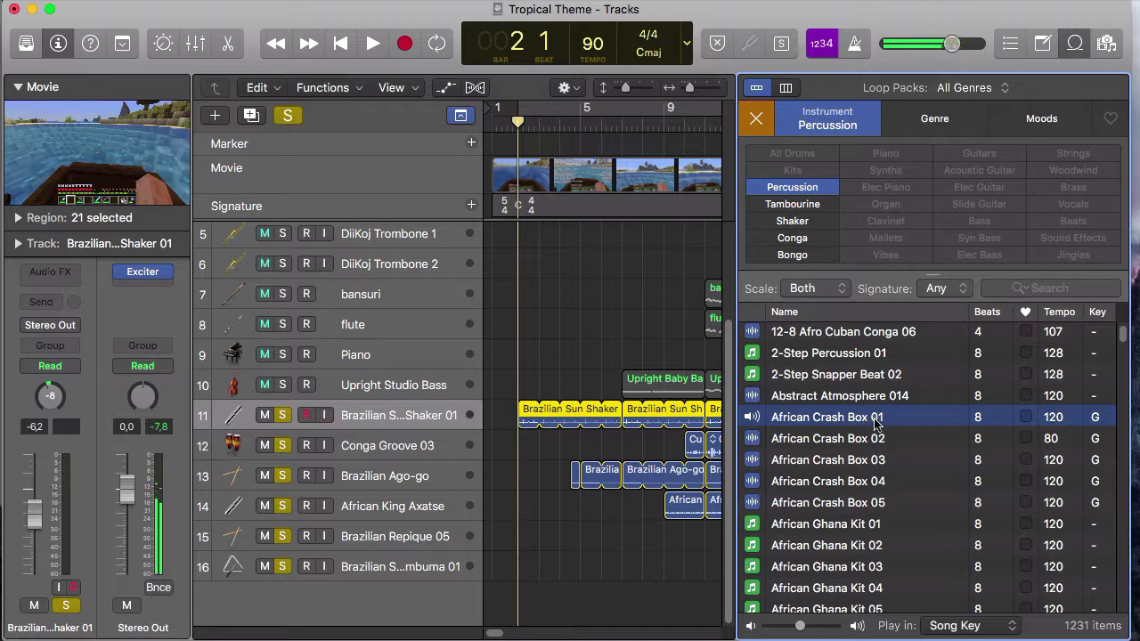
left_click(1074, 46)
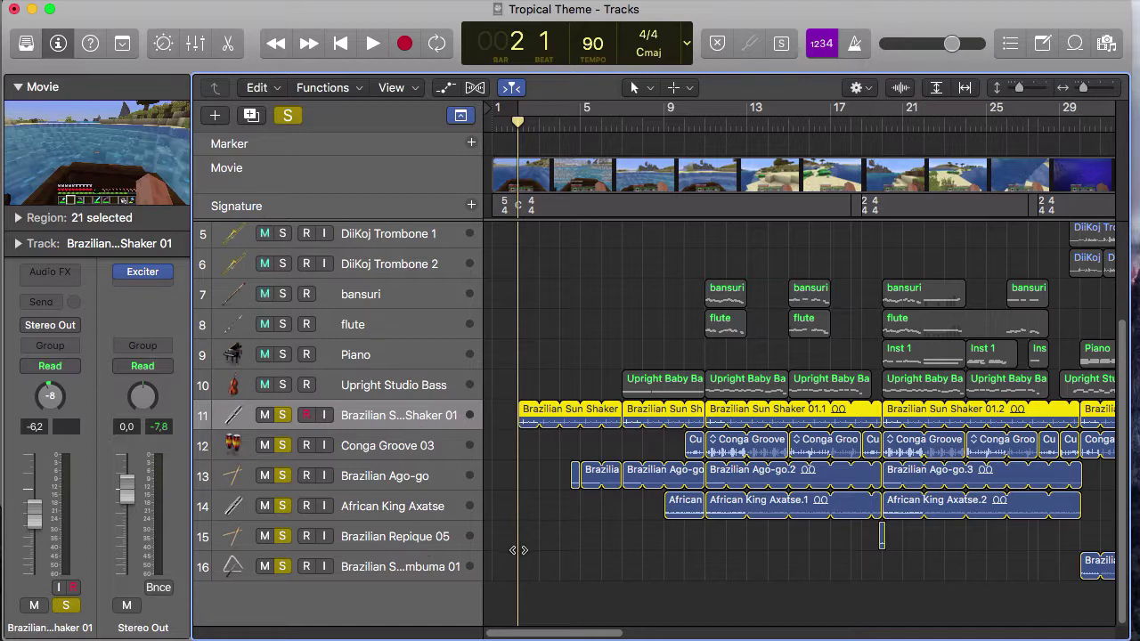
Play the soloed percussion from bar 2 and again from about bar 20, and turn off solo on tracks 11 to 16
key("space")
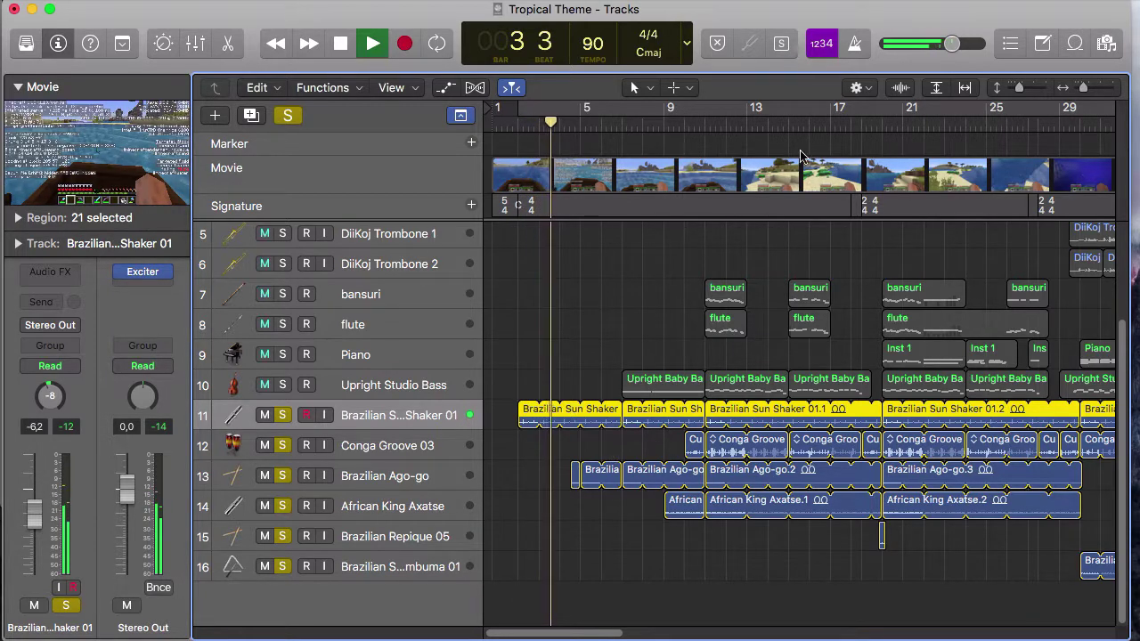
left_click_drag(852, 134, 883, 134)
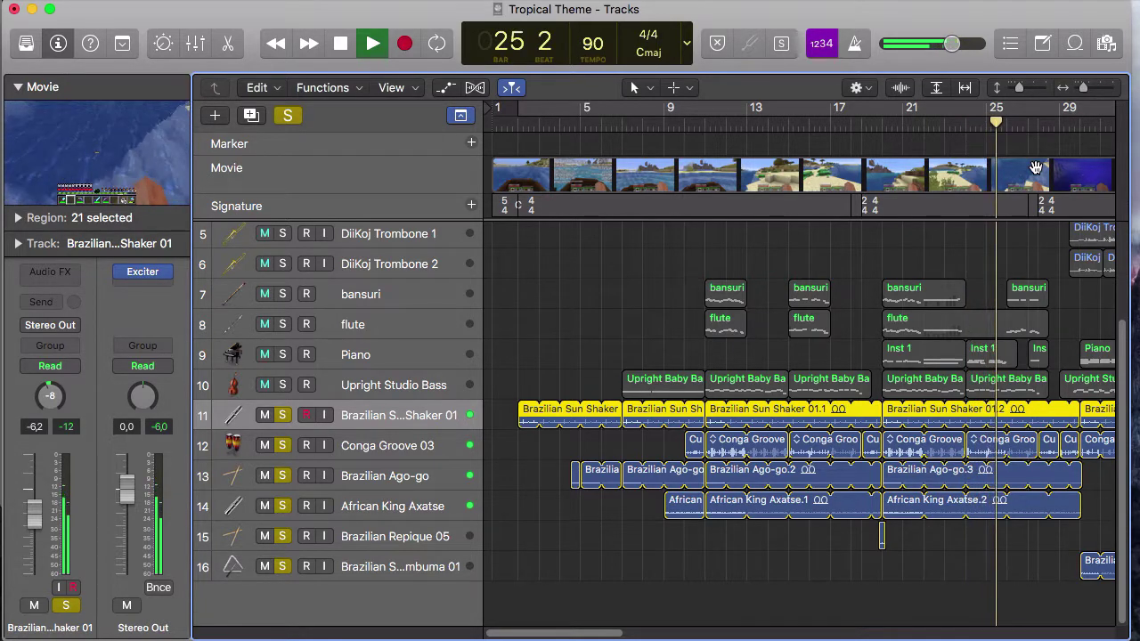
key("space")
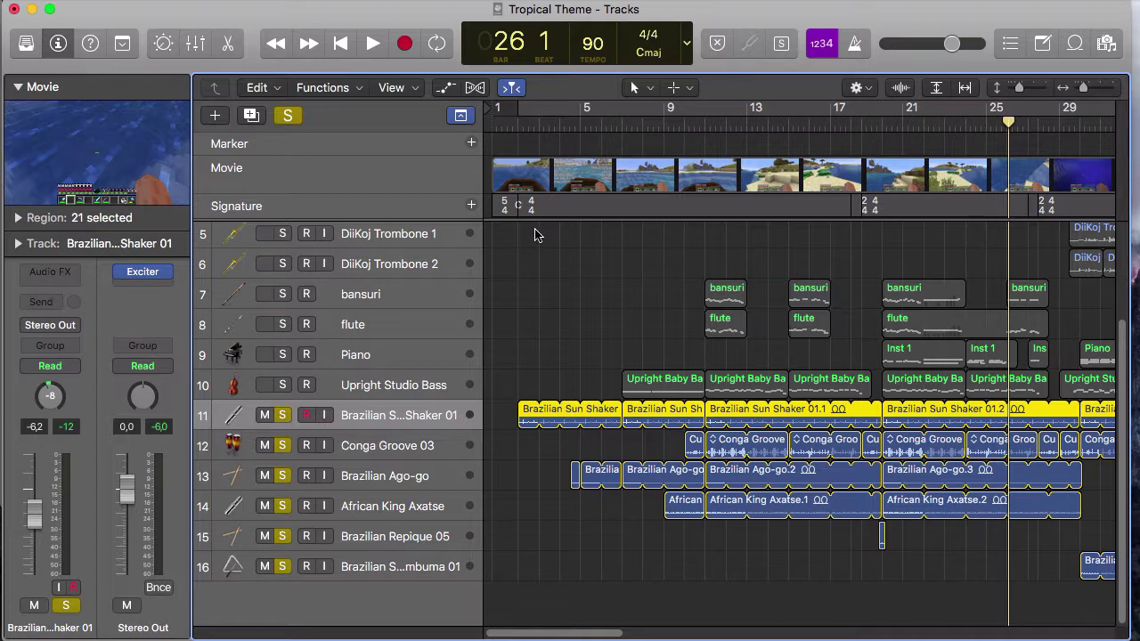
left_click(282, 416)
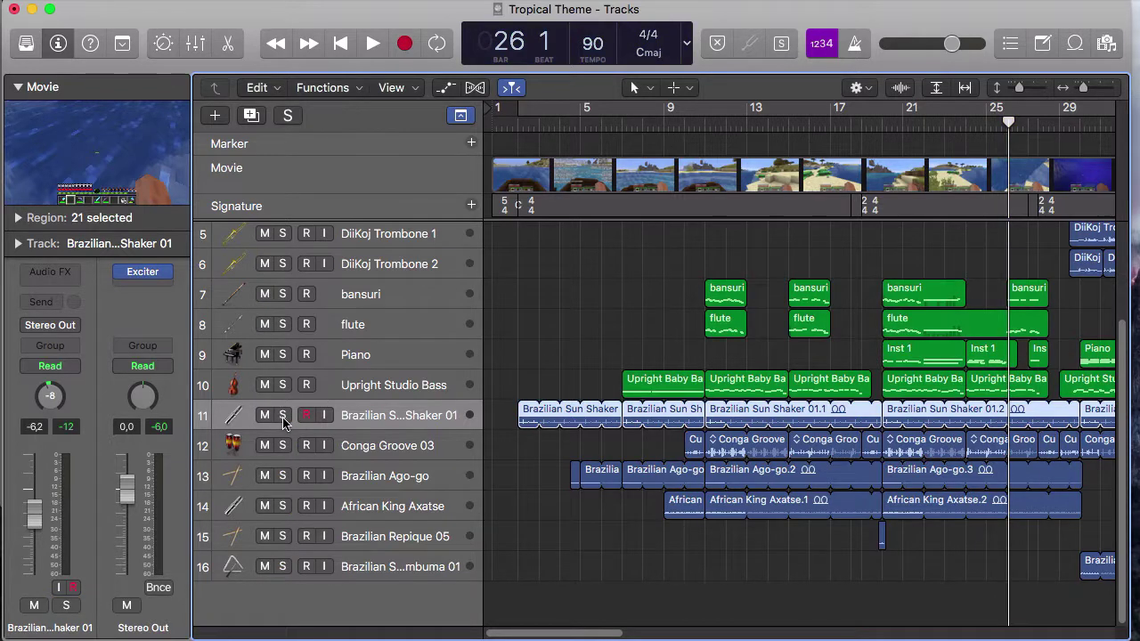
Go through the bansuri, flute, Piano and Upright Studio Bass tracks to examine each one's regions and channel strip
left_click(410, 303)
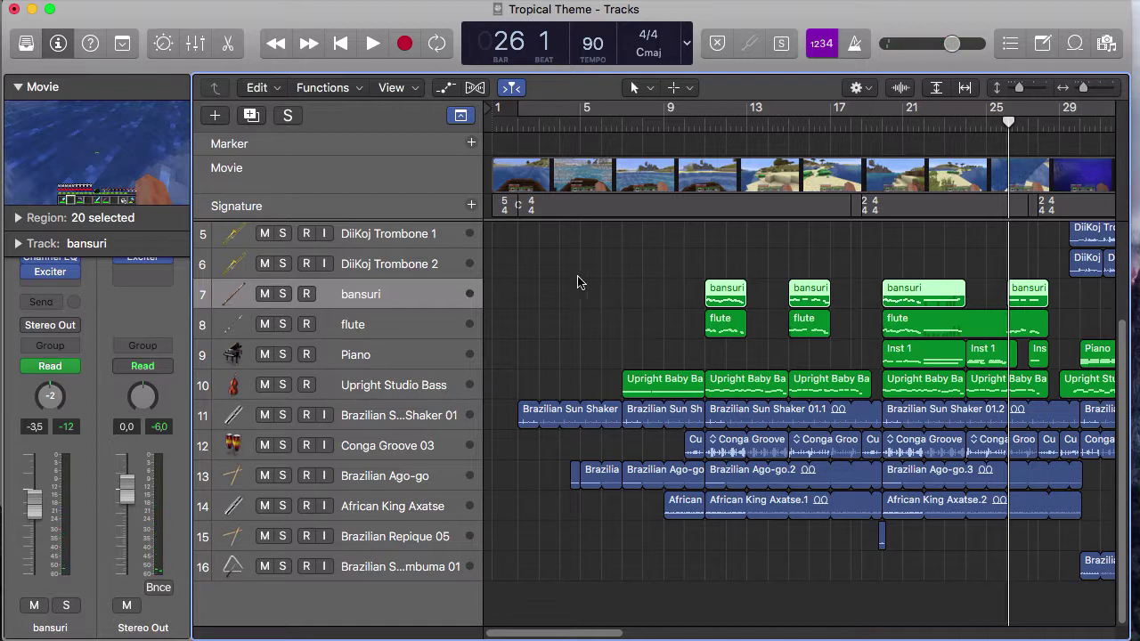
left_click(411, 328)
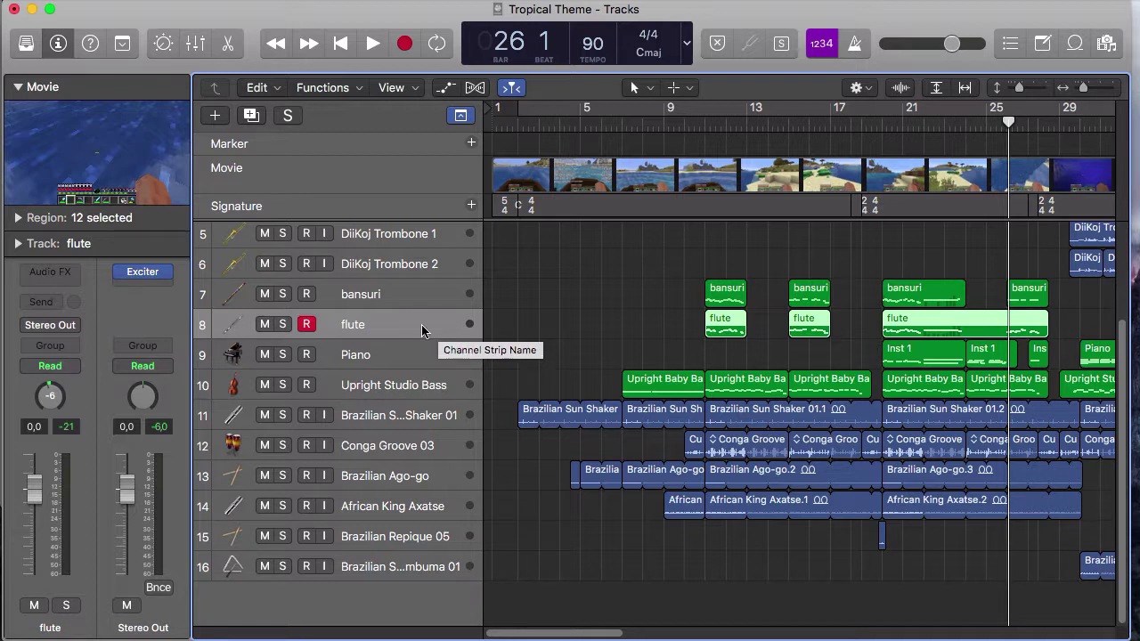
left_click(412, 295)
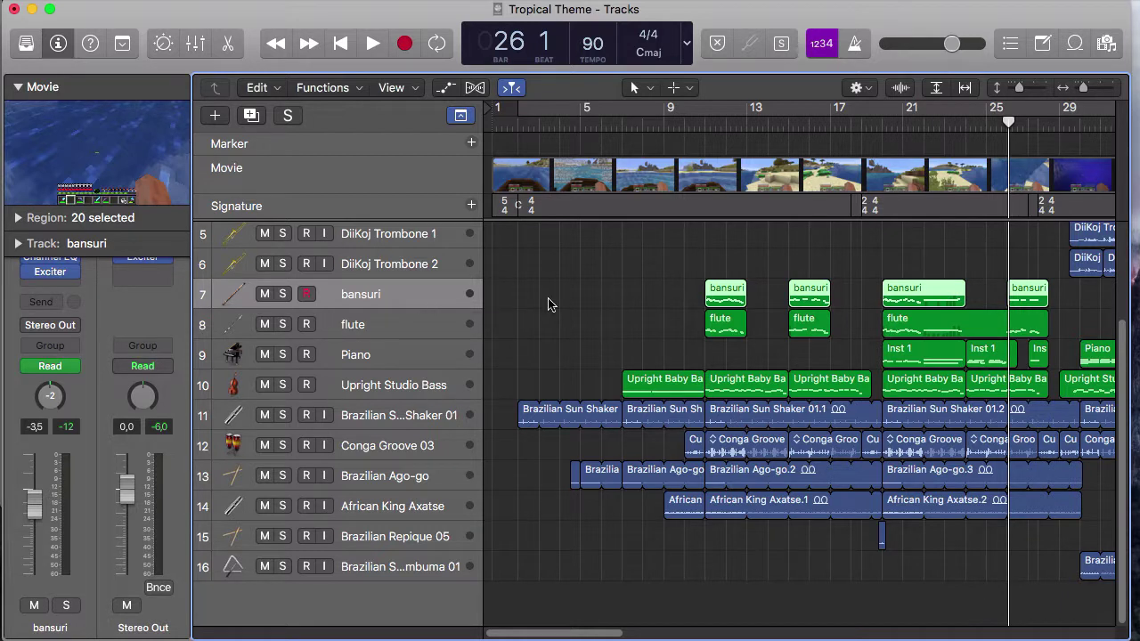
left_click(414, 334)
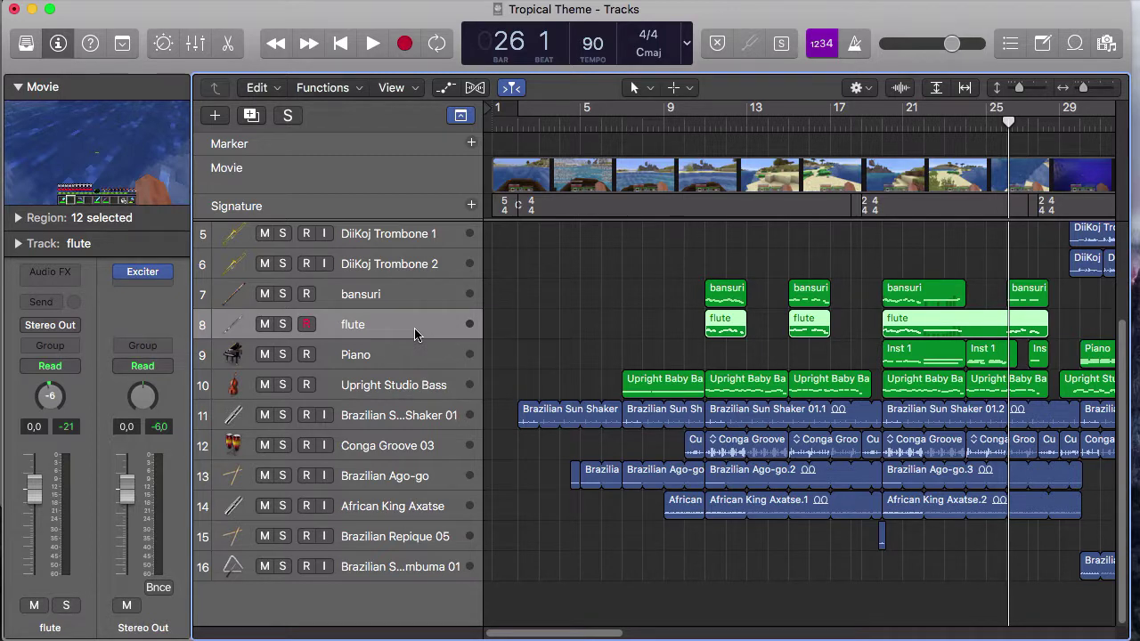
left_click(408, 358)
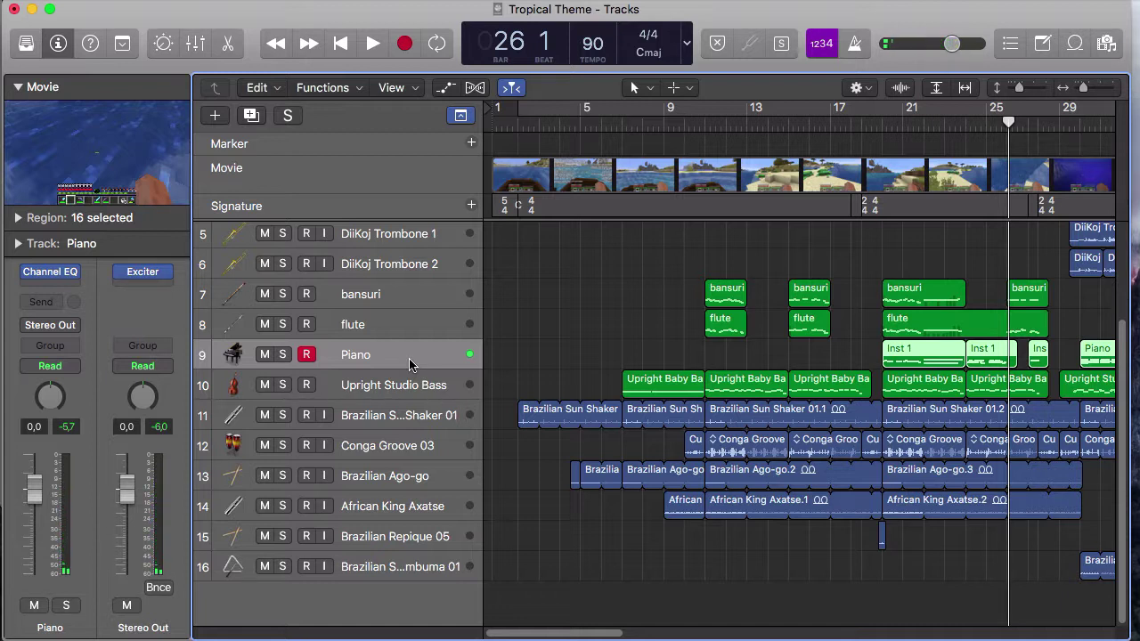
left_click(417, 389)
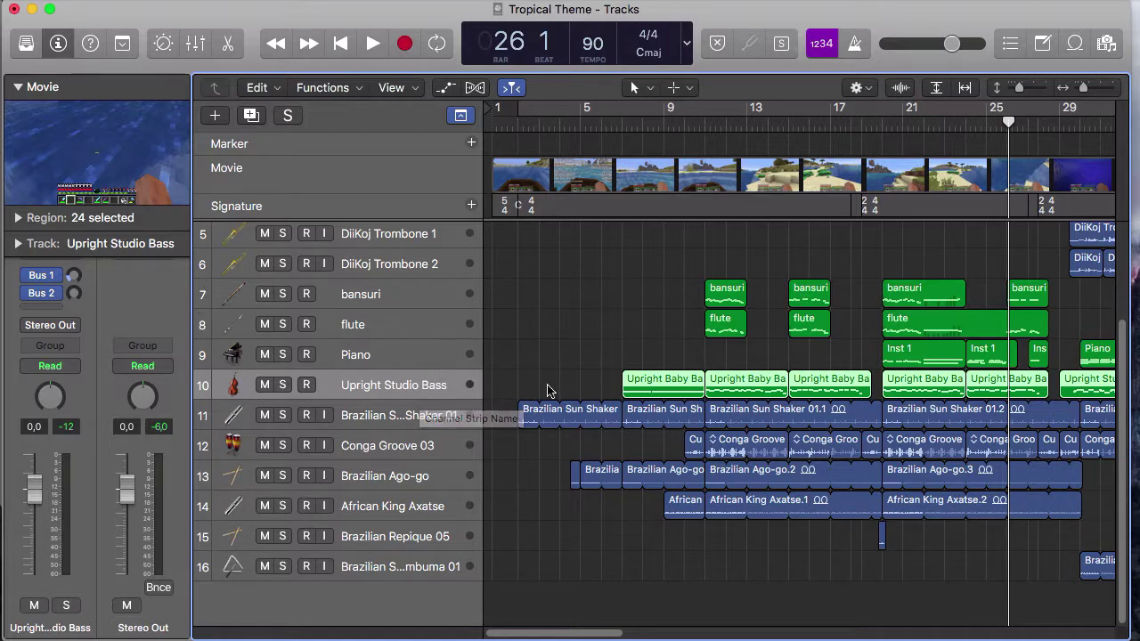
Play the full arrangement from bar 10 beat 4 and stop after the brass tracks enter
scroll(554, 394, "up", 5)
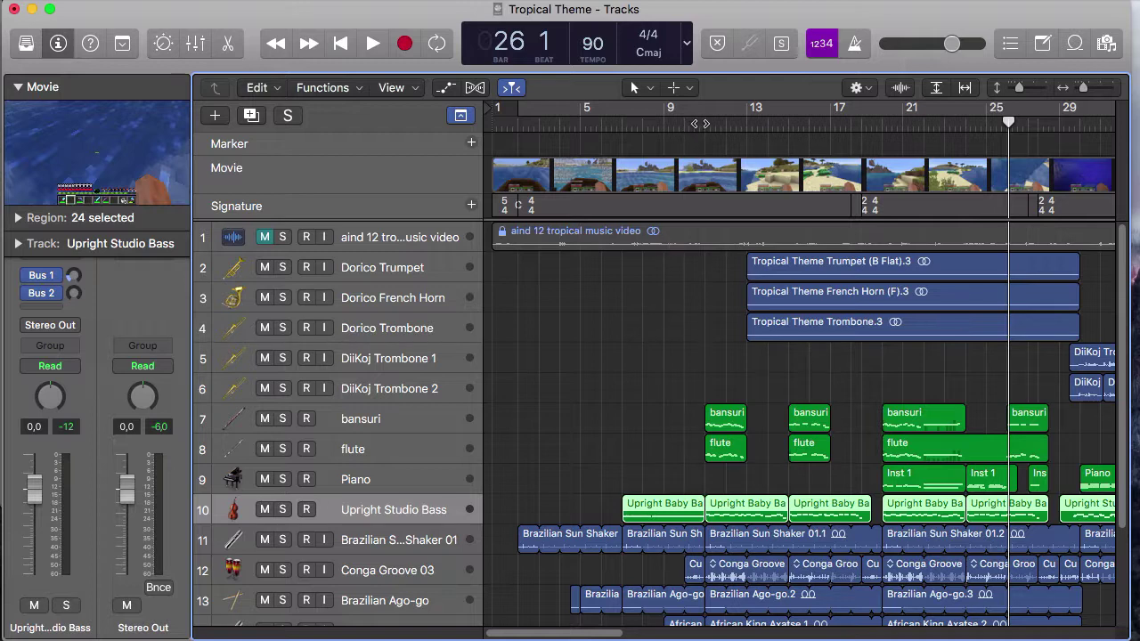
left_click_drag(698, 124, 701, 122)
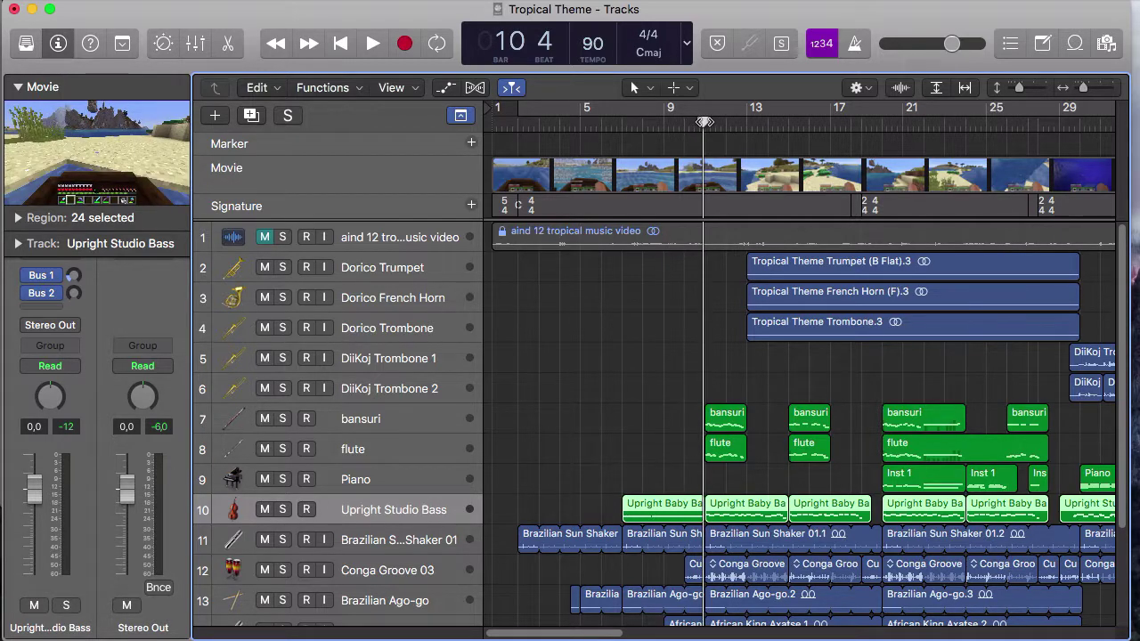
key("space")
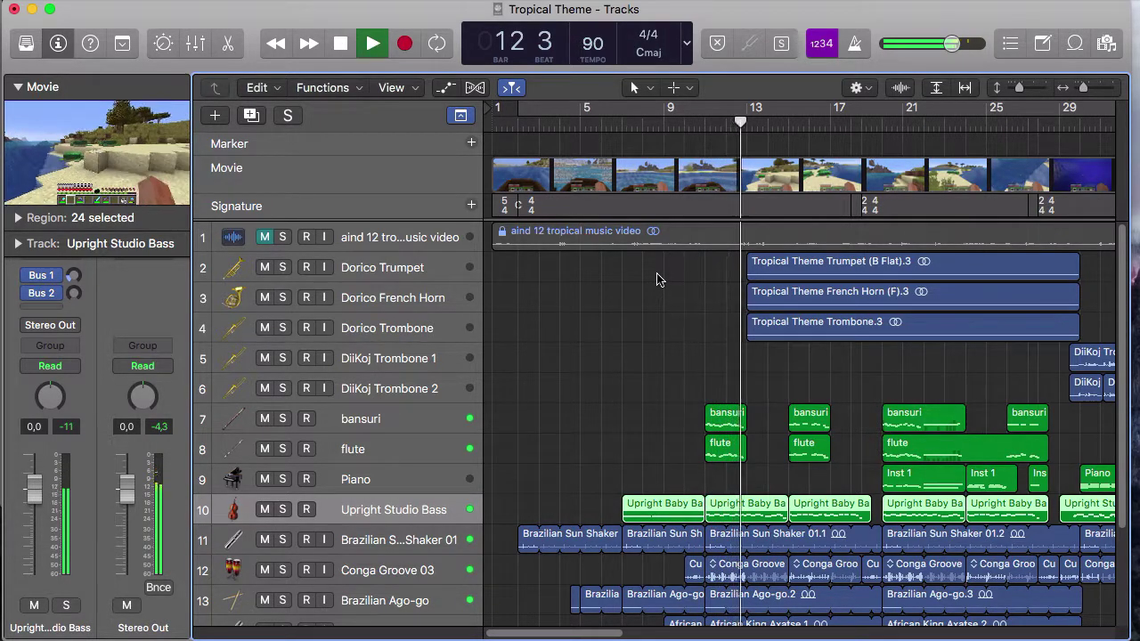
key("space")
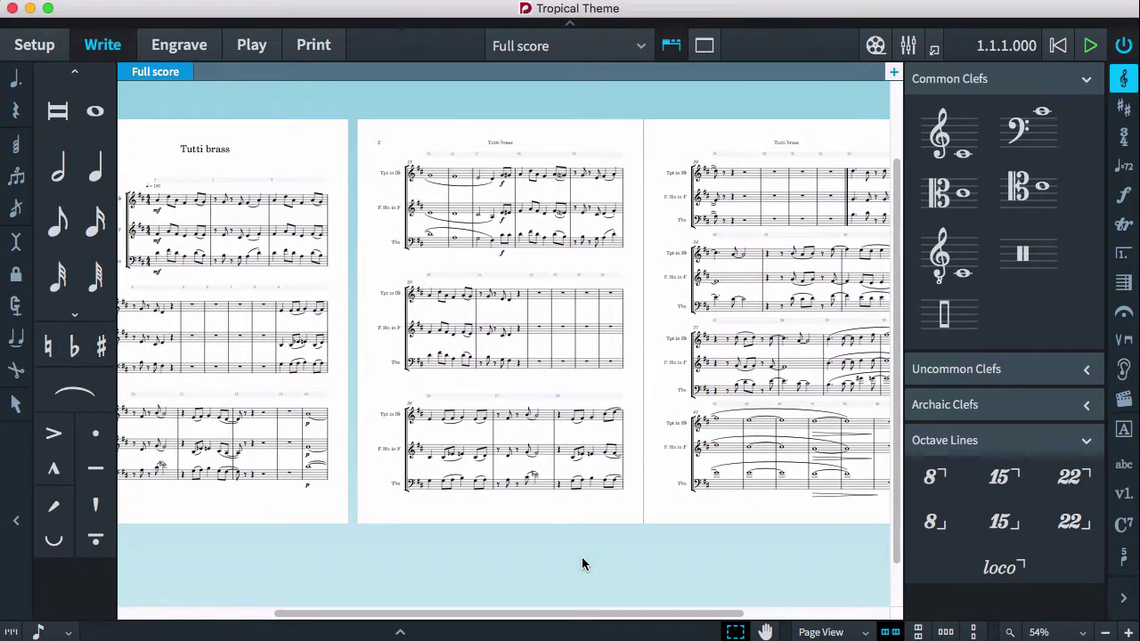
In Dorico, examine the trumpet, French horn and trombone parts across all three pages of the Tutti brass score
scroll(583, 561, "left", 5)
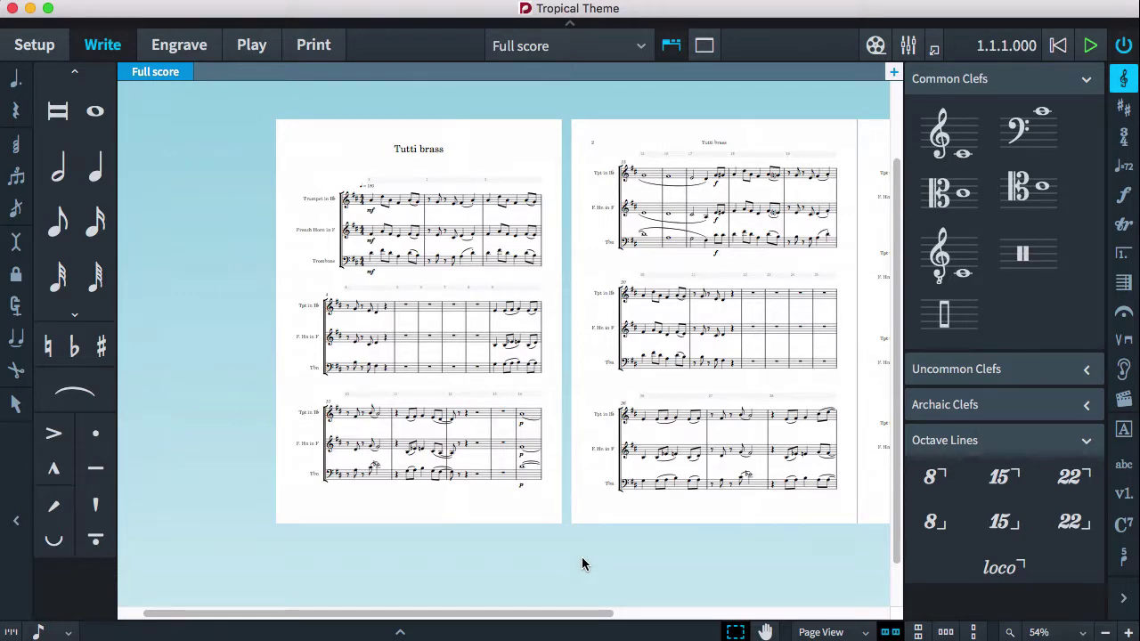
scroll(582, 563, "right", 10)
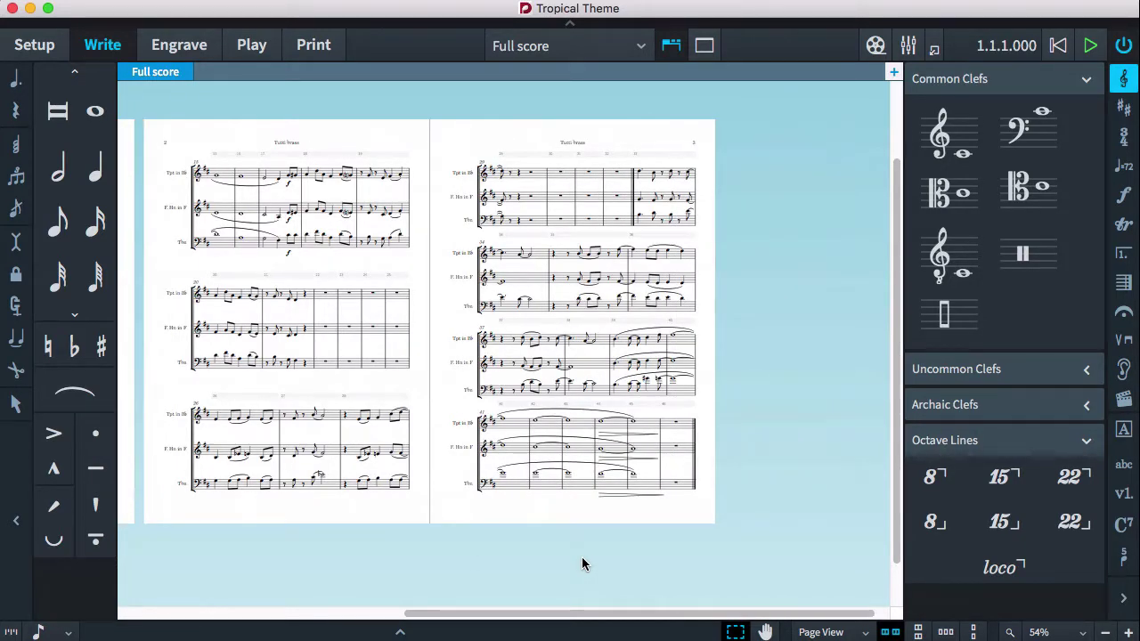
scroll(582, 556, "left", 10)
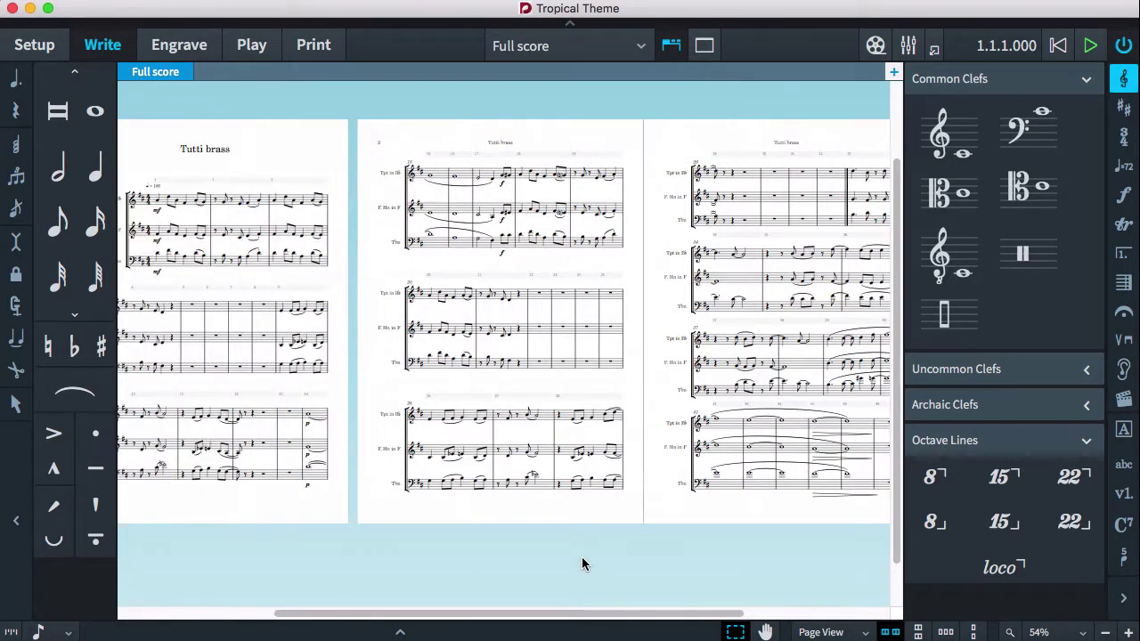
scroll(570, 572, "up", 5)
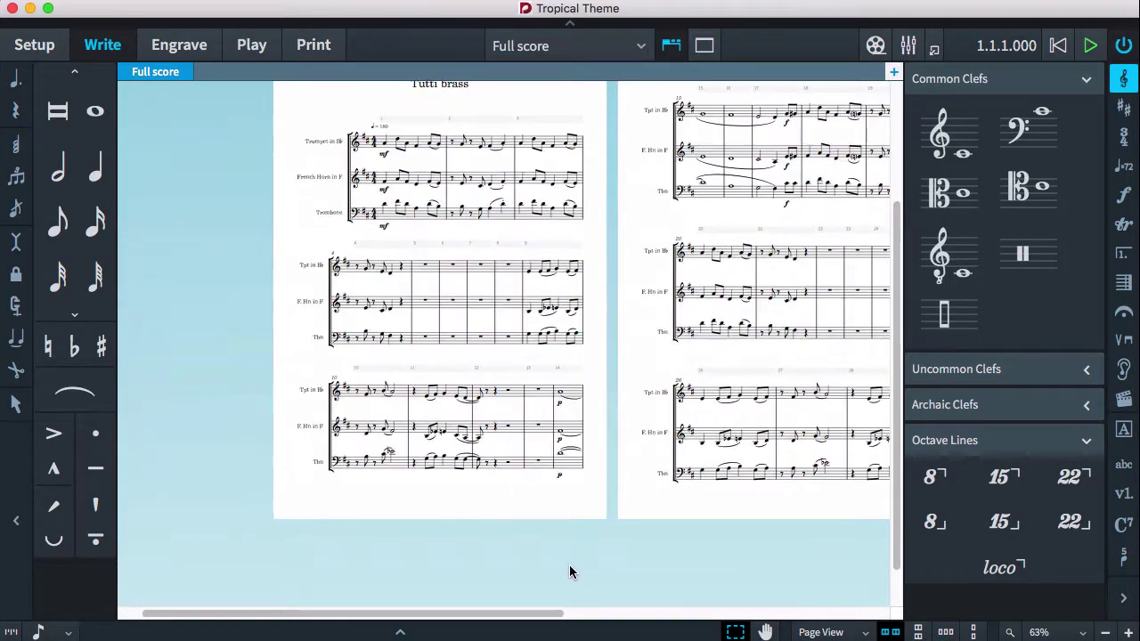
scroll(570, 572, "up", 1)
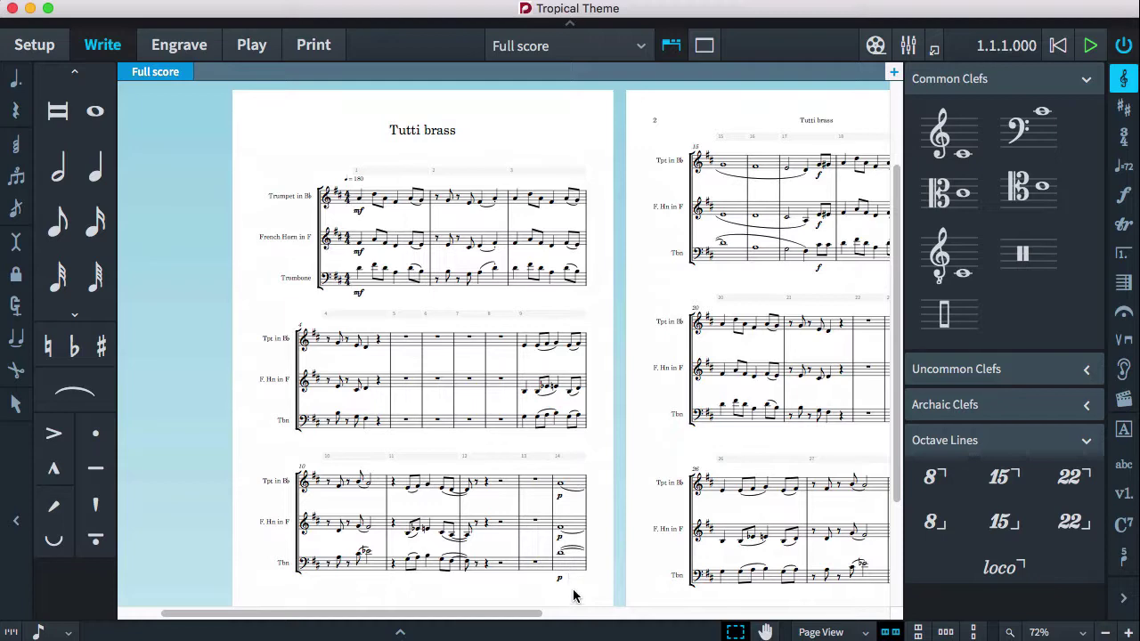
scroll(601, 584, "right", 6)
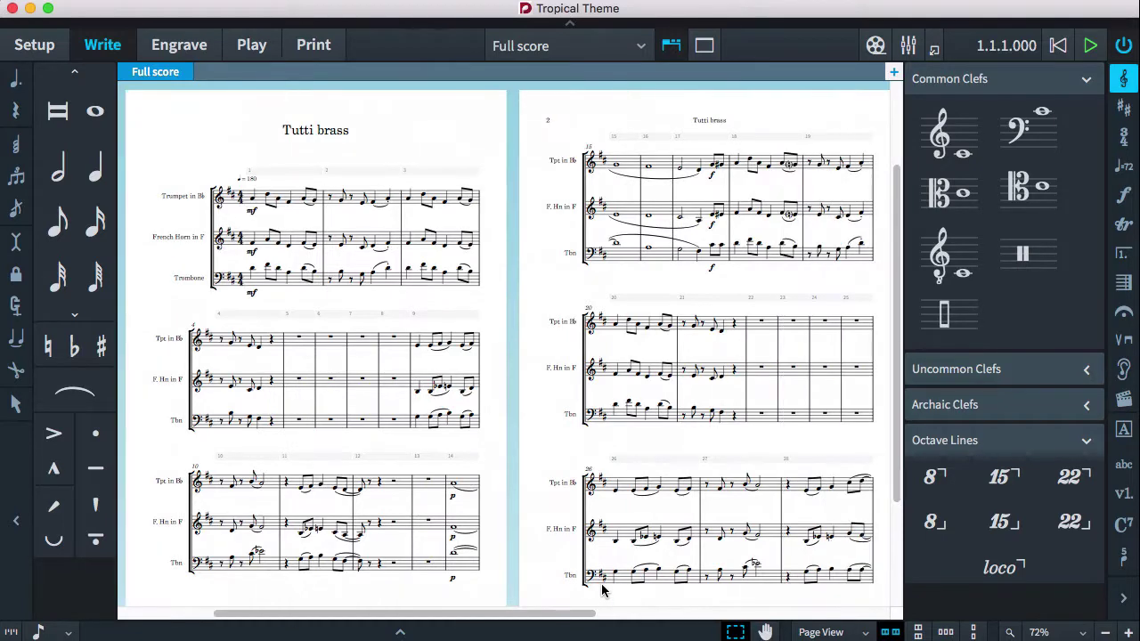
scroll(601, 583, "right", 5)
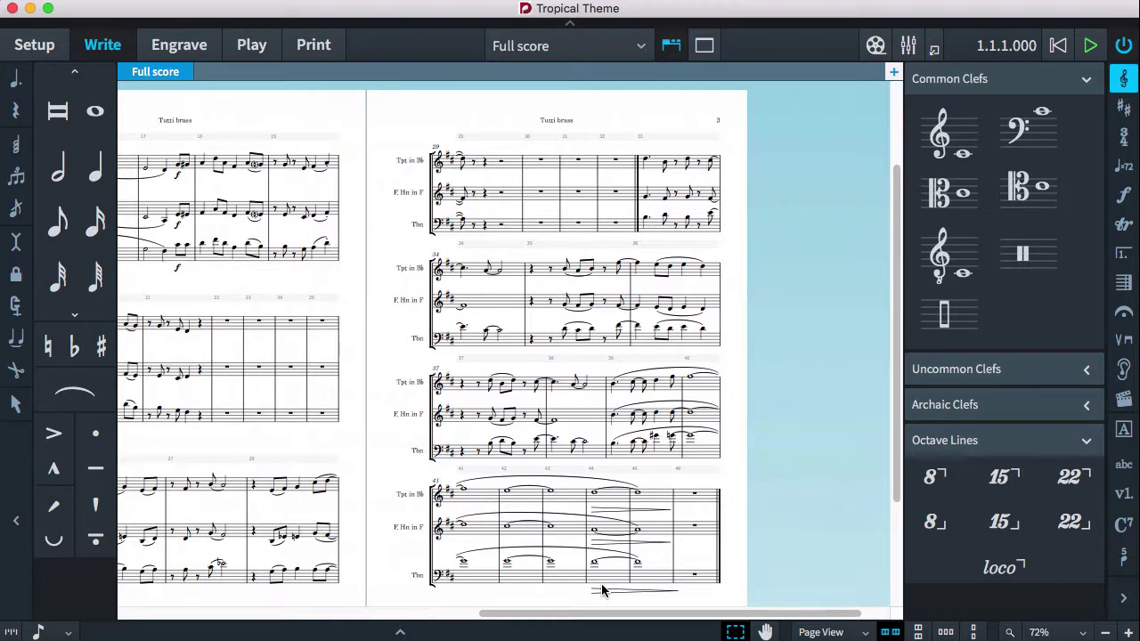
scroll(601, 589, "right", 2)
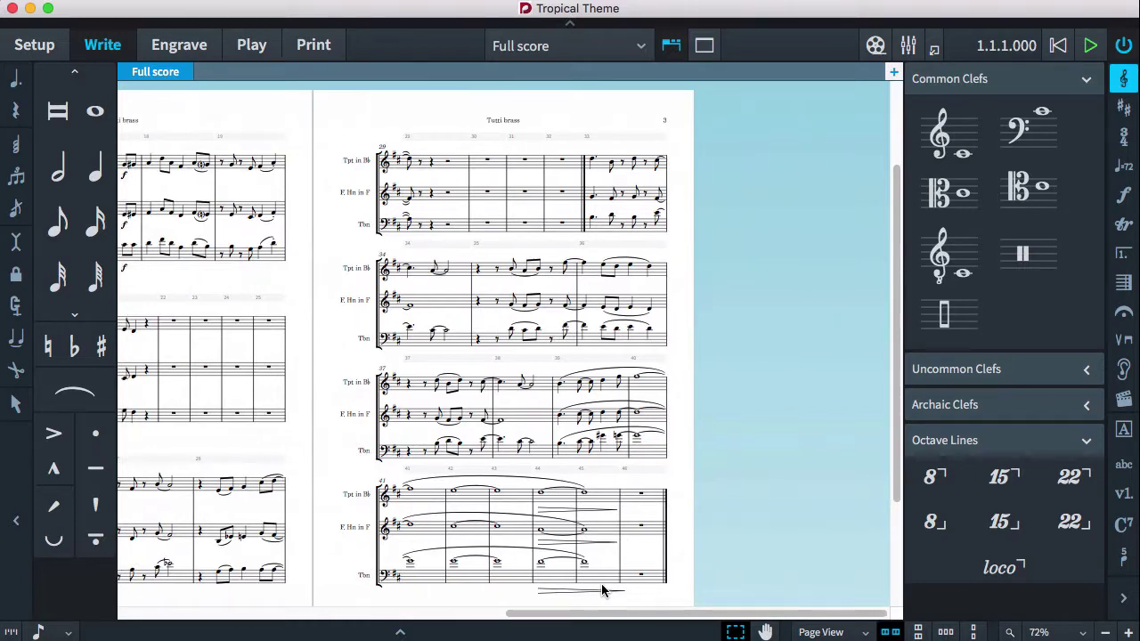
scroll(601, 587, "left", 10)
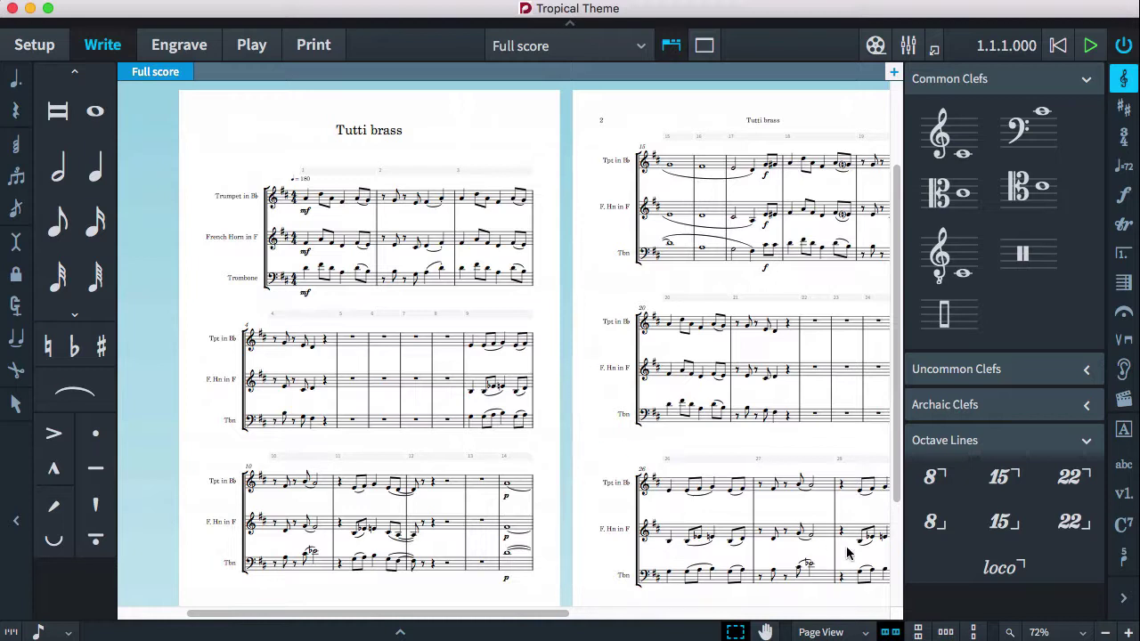
Show the Tutti brass full score in Galley View
left_click(842, 626)
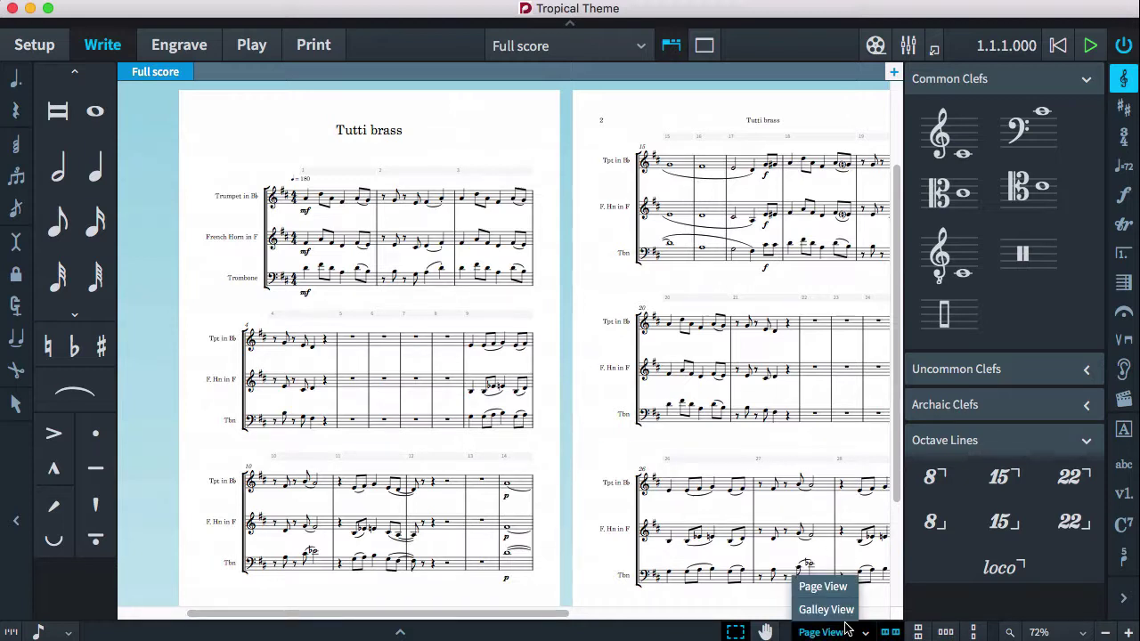
left_click(826, 588)
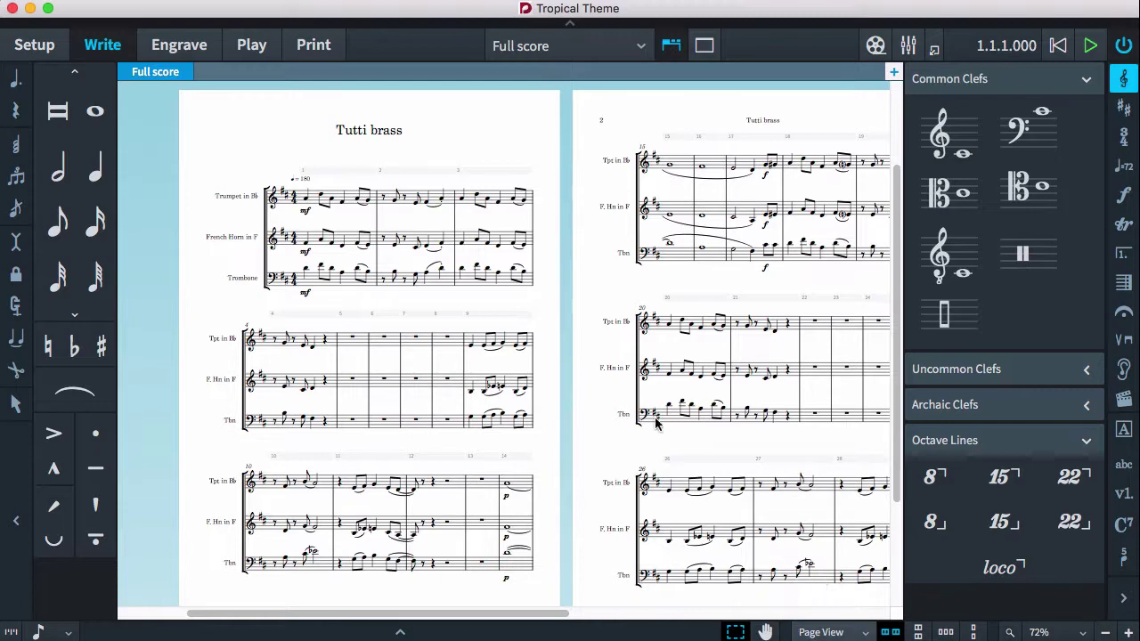
left_click(840, 631)
left_click(825, 610)
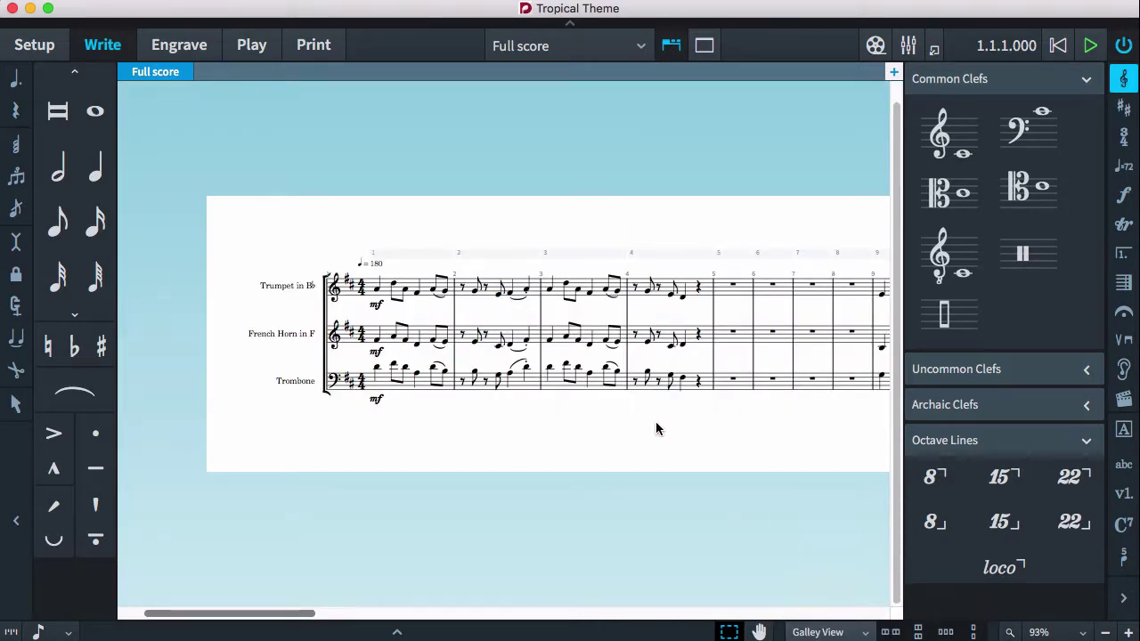
Examine the trumpet, French horn and trombone staves from the first bar to the end of the Galley View score and back
scroll(655, 429, "right", 10)
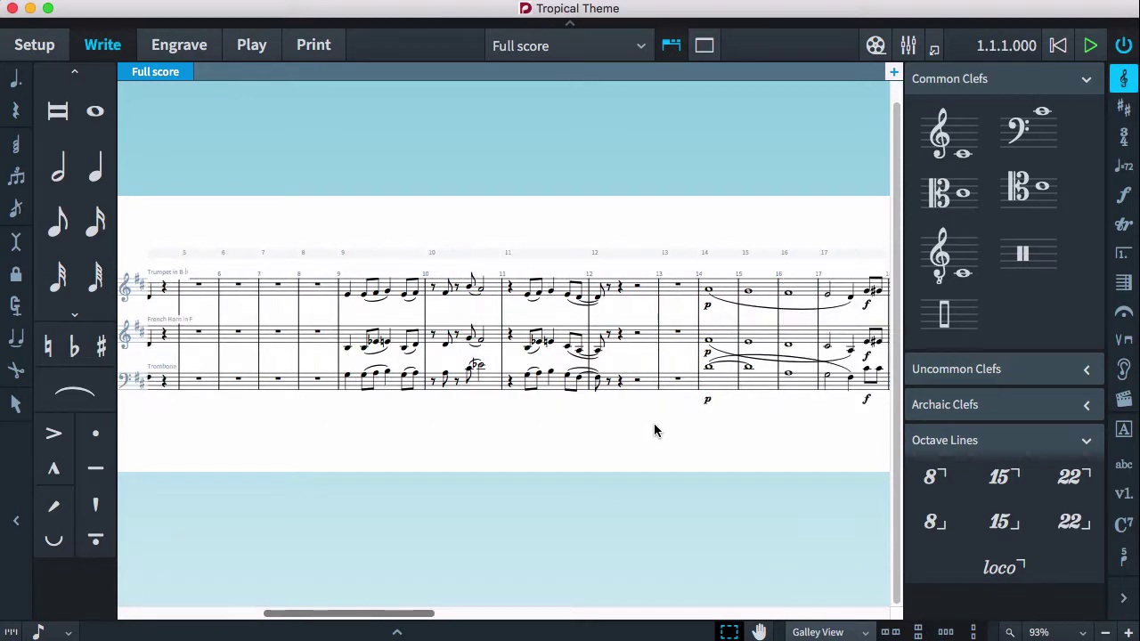
scroll(653, 425, "down", 3)
scroll(651, 426, "down", 10)
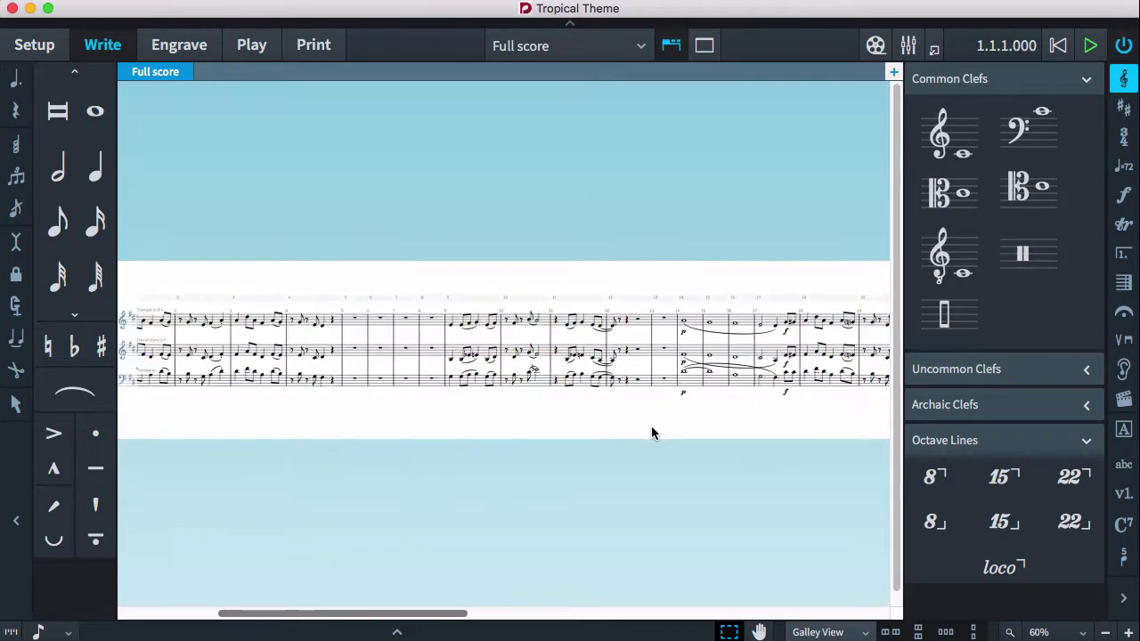
scroll(650, 434, "up", 1)
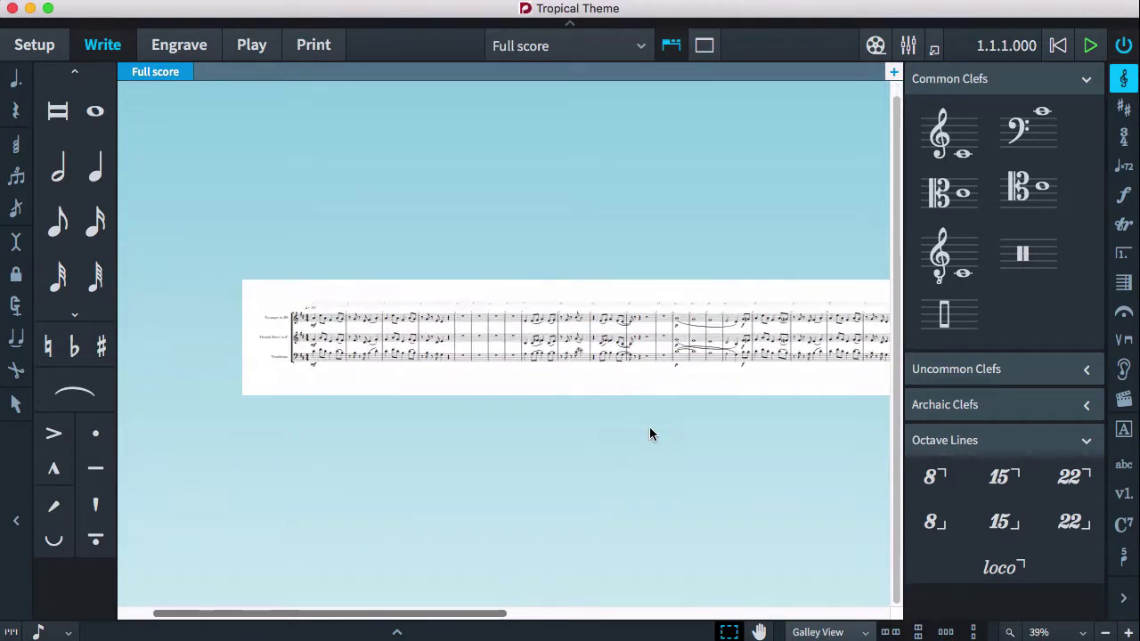
scroll(635, 385, "right", 8)
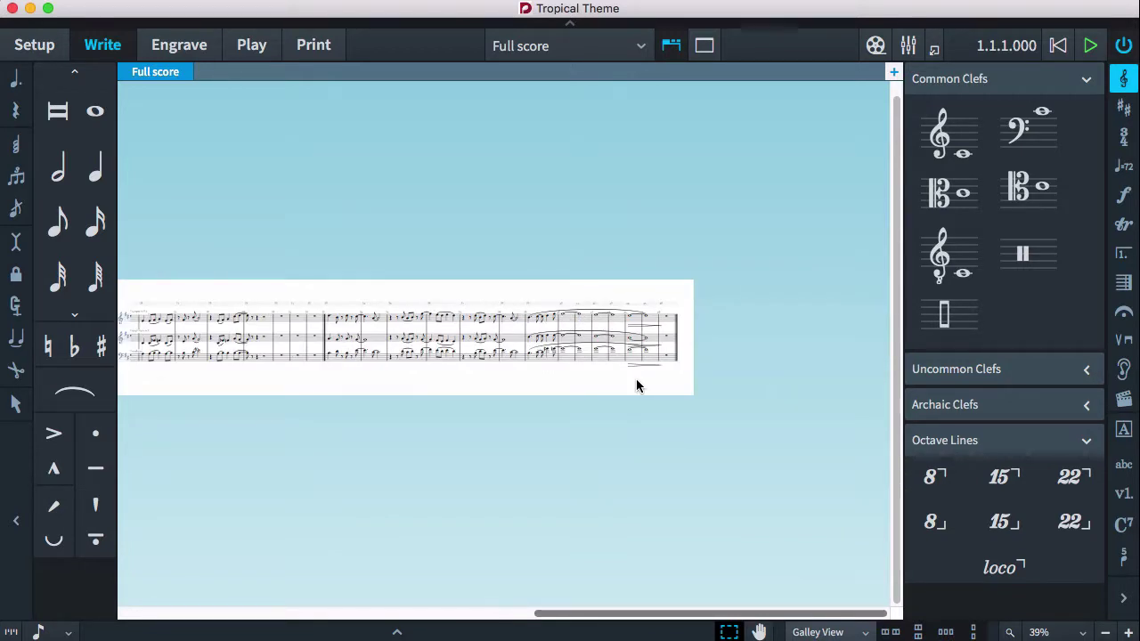
scroll(635, 384, "left", 2)
scroll(636, 385, "left", 10)
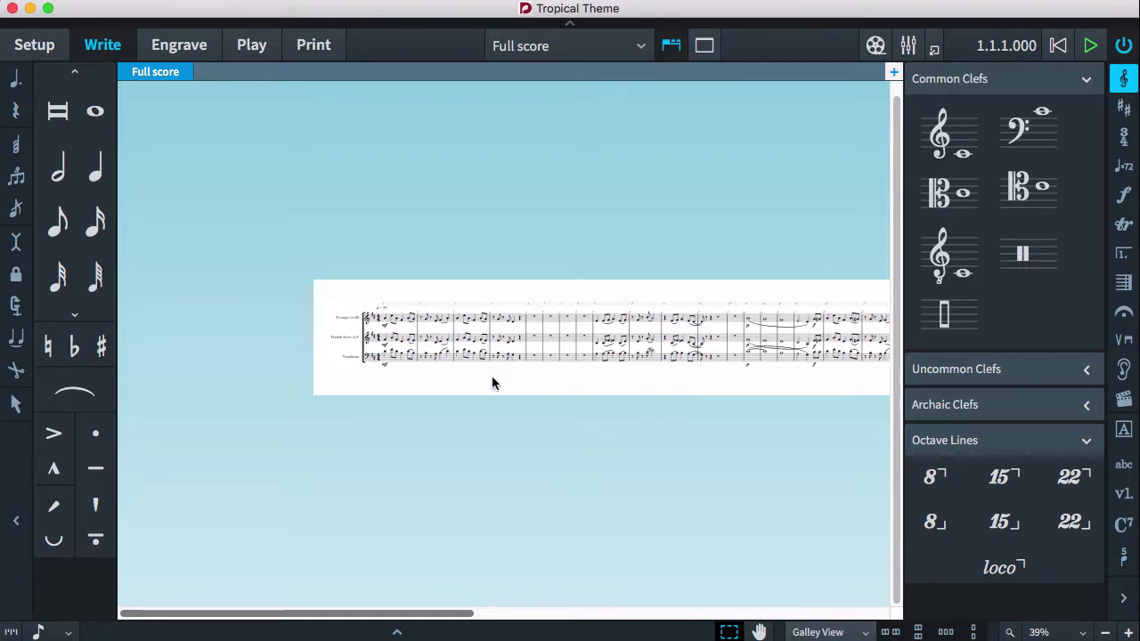
scroll(492, 383, "up", 5)
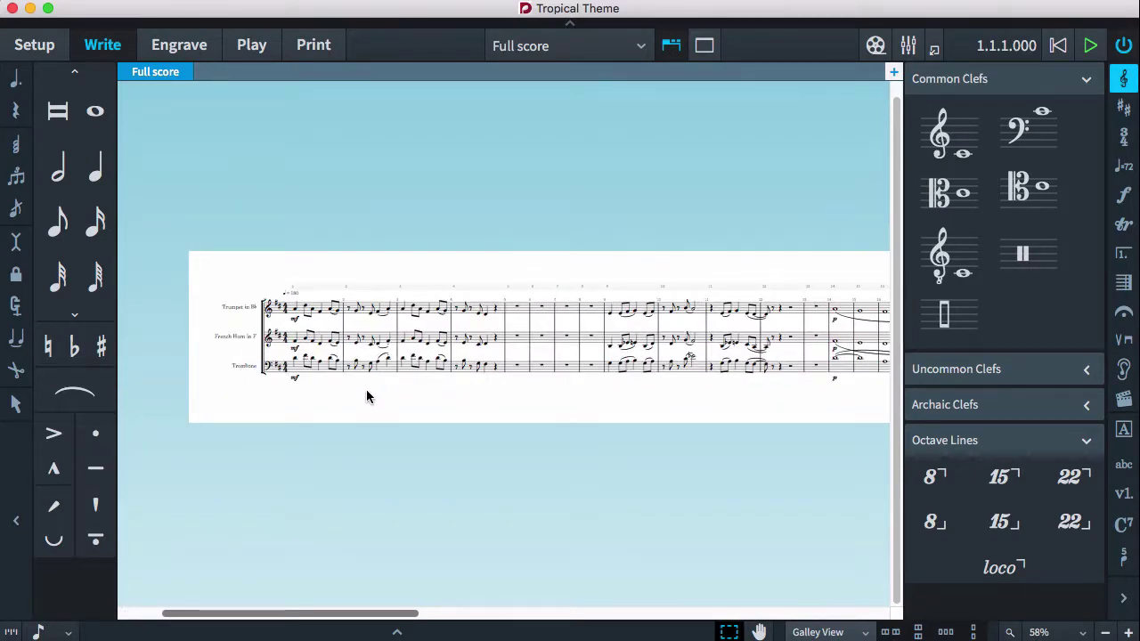
scroll(377, 391, "up", 3)
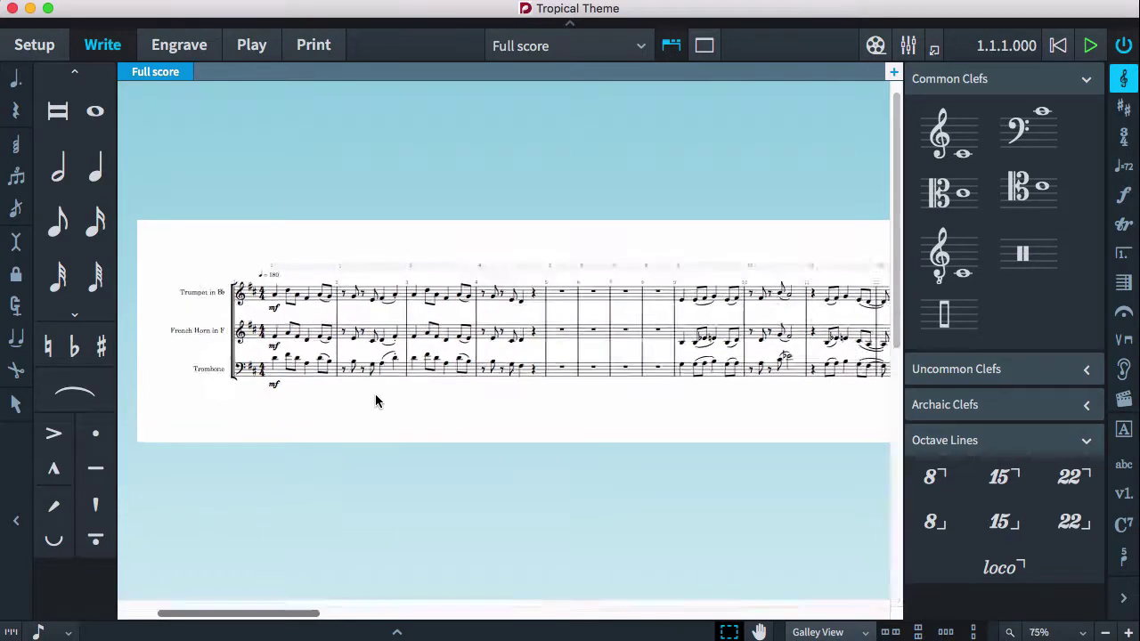
scroll(375, 400, "up", 1)
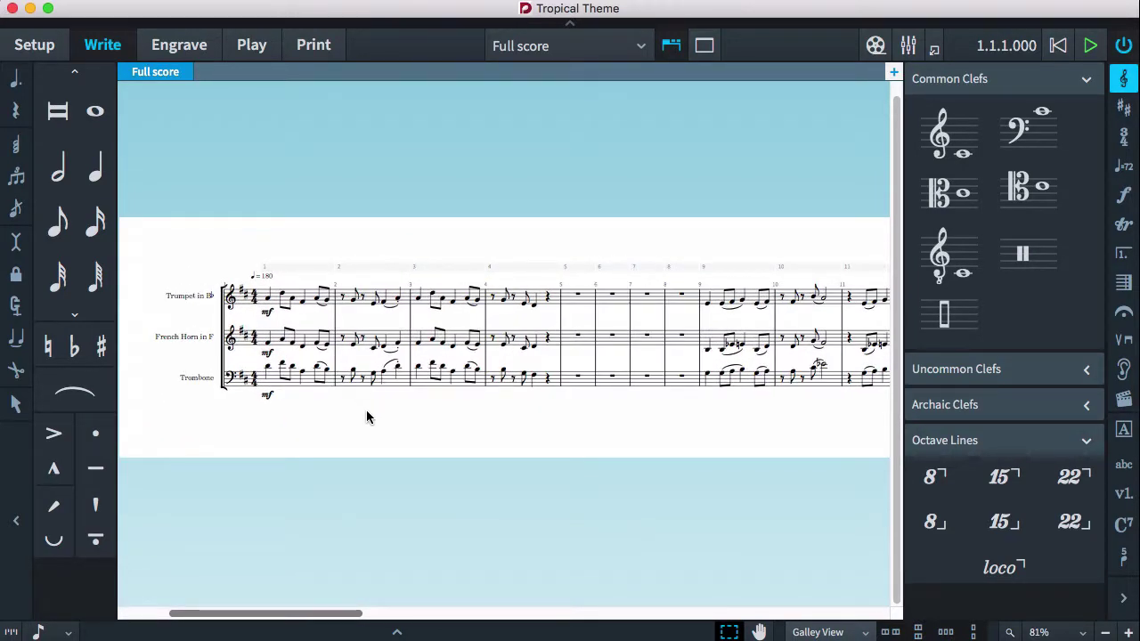
scroll(365, 411, "up", 1)
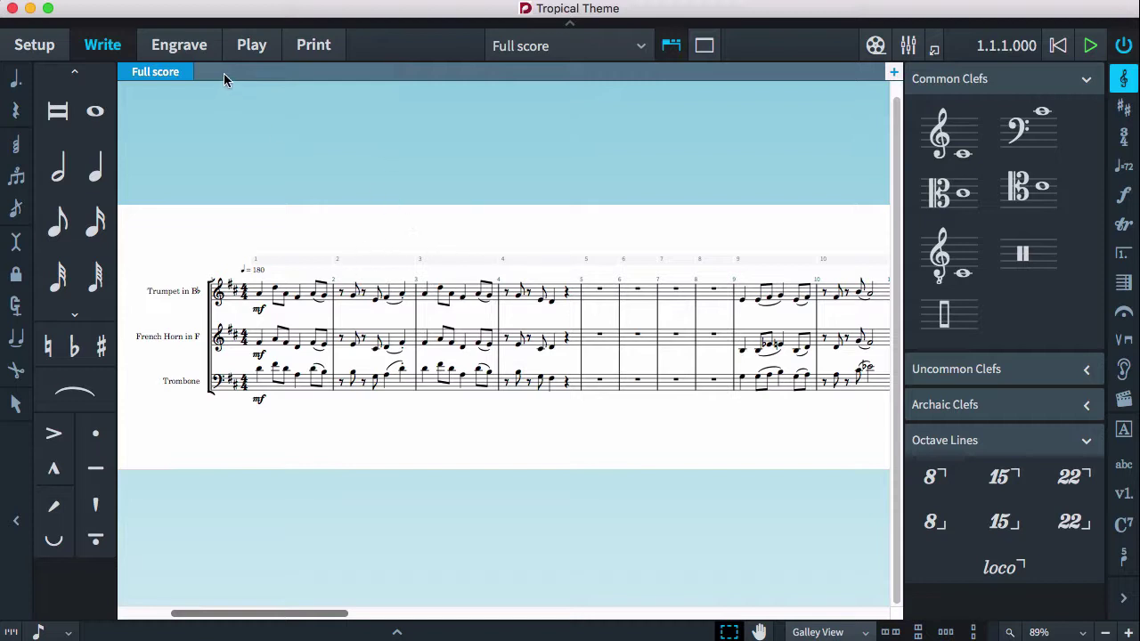
Switch to Play mode and check NotePerformer's MIDI channel and expression map setup, leaving it as it is
left_click(251, 45)
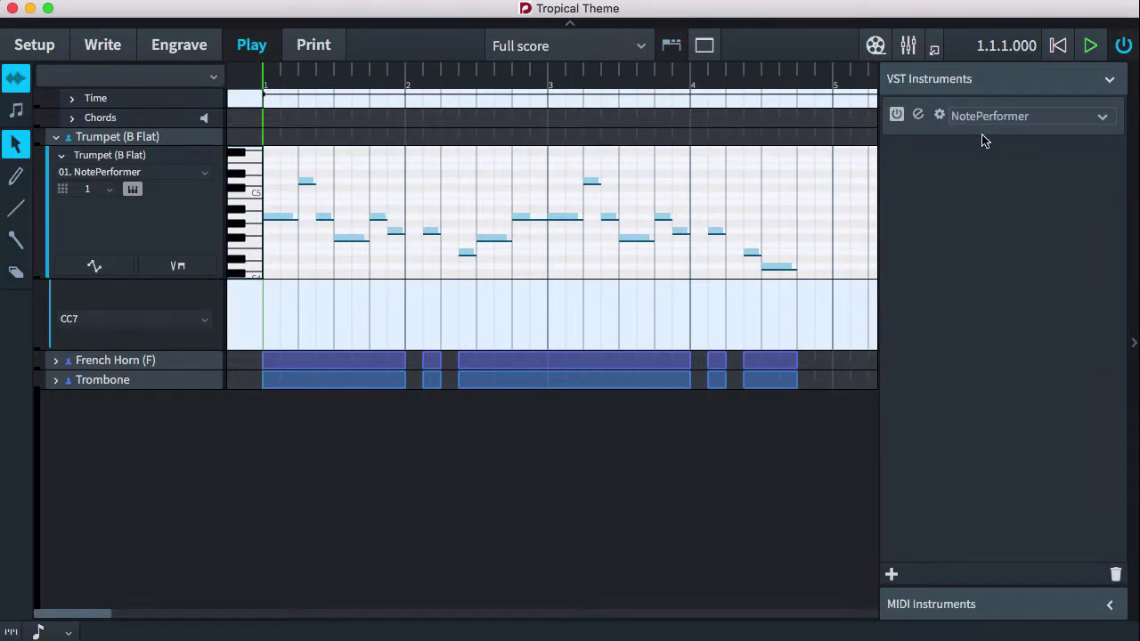
left_click(939, 116)
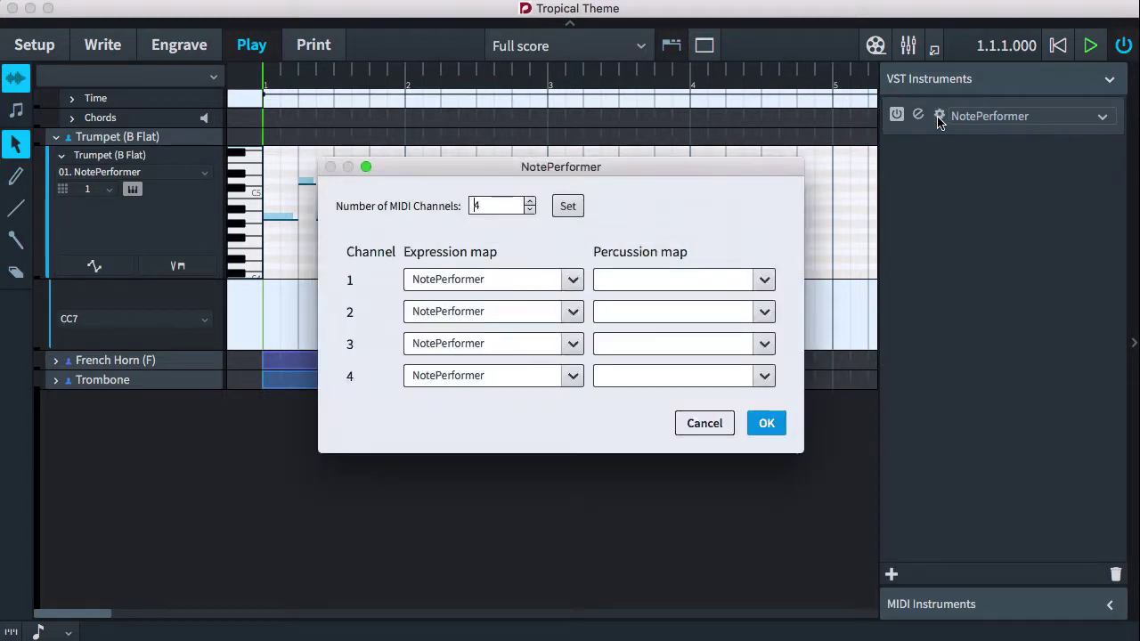
left_click(695, 425)
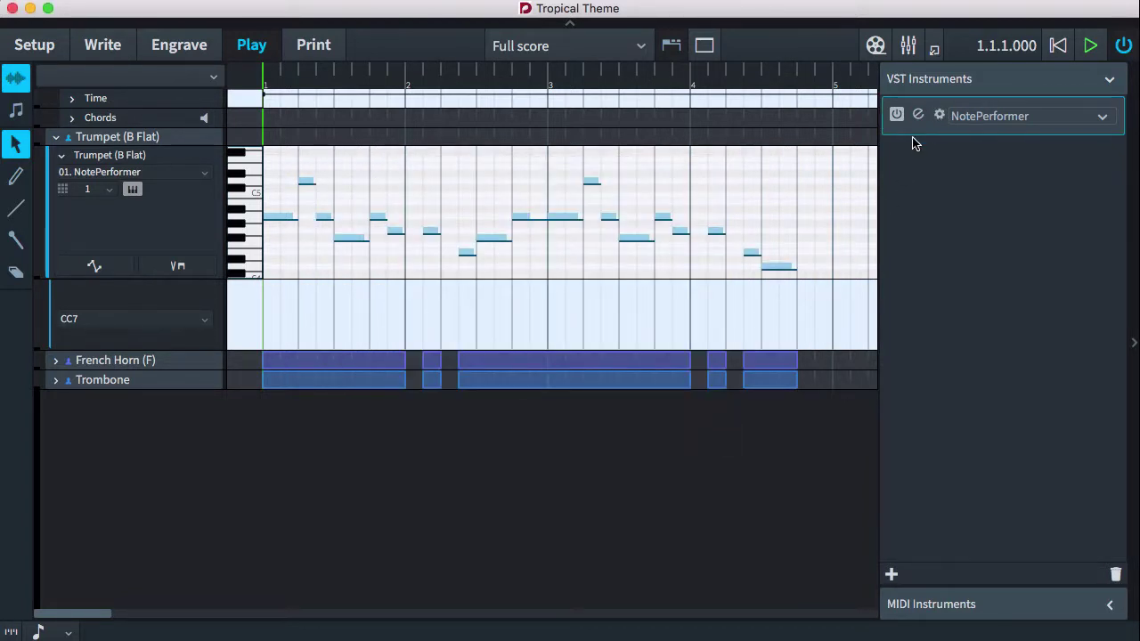
Inspect the instrument channels in the NotePerformer plug-in's mixer, then close its window
left_click(918, 116)
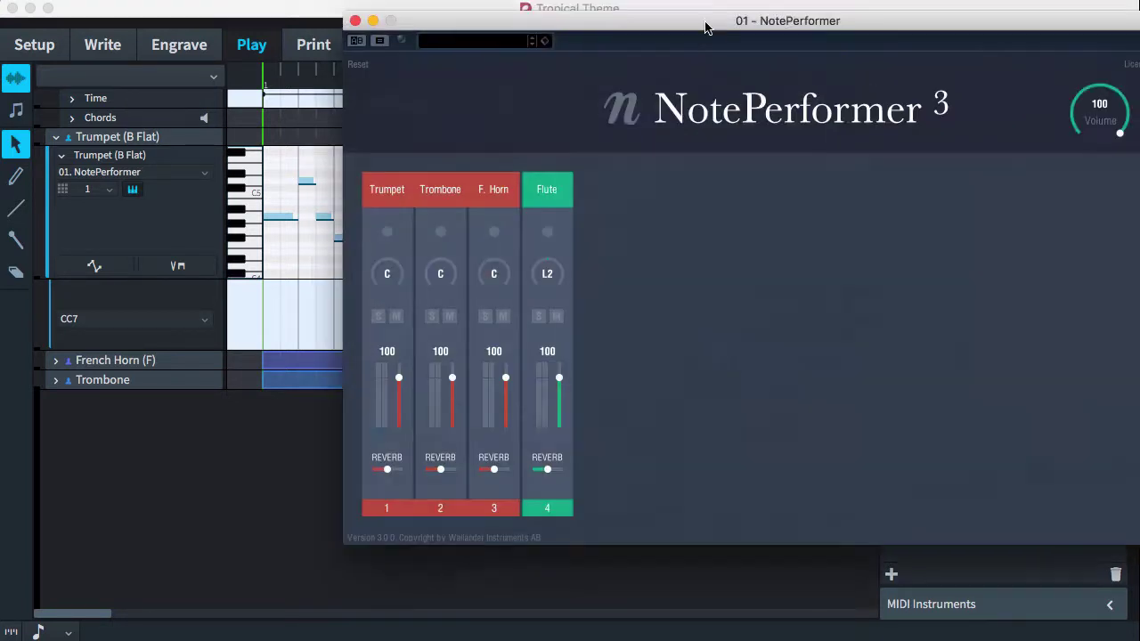
left_click_drag(707, 27, 476, 66)
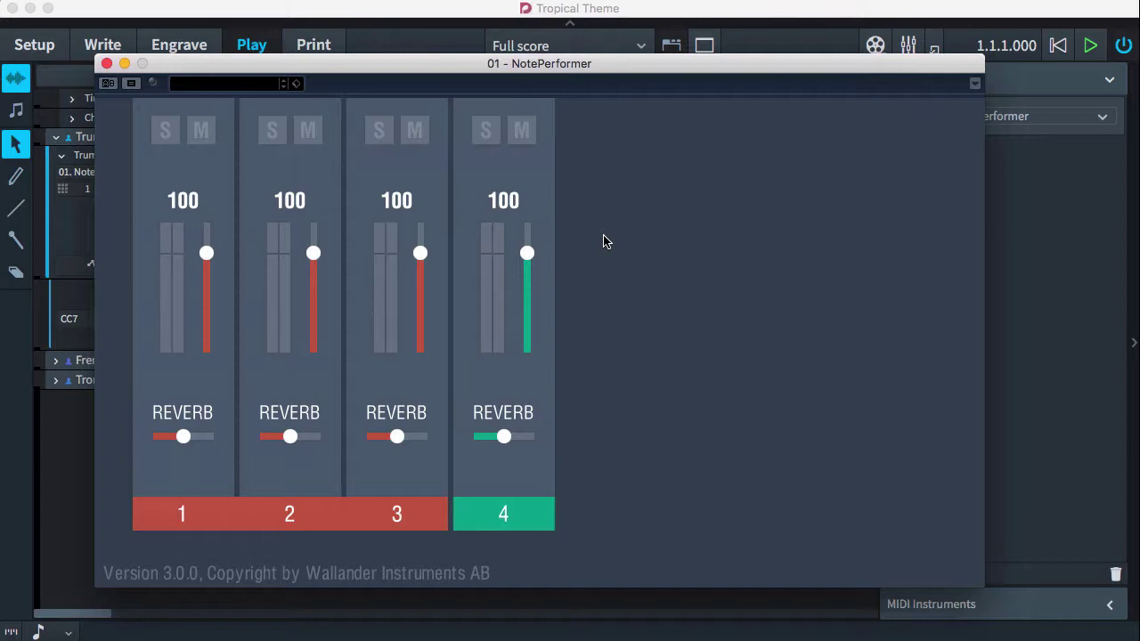
left_click(974, 83)
left_click(972, 86)
left_click(107, 64)
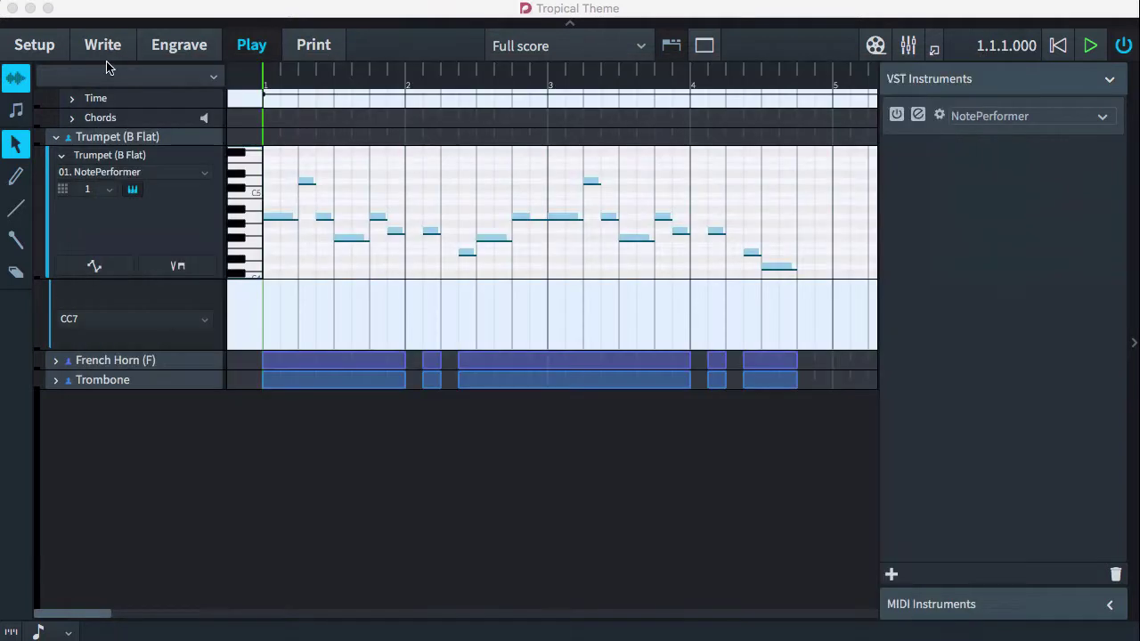
Return to Write mode and play the brass score from the trumpet's first note
left_click(102, 44)
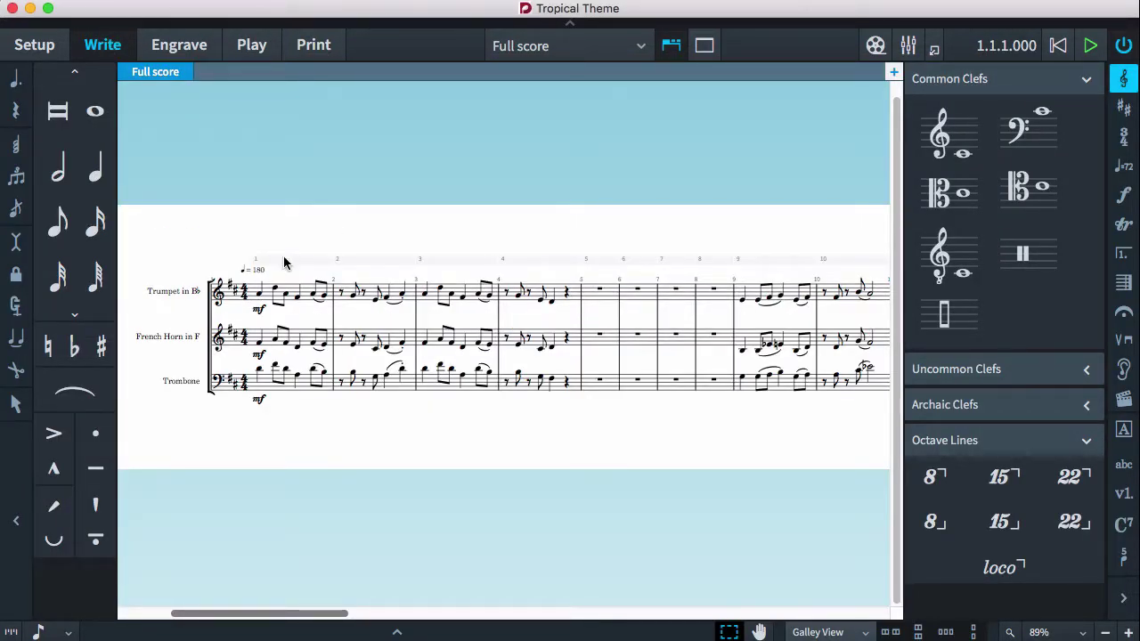
left_click(259, 296)
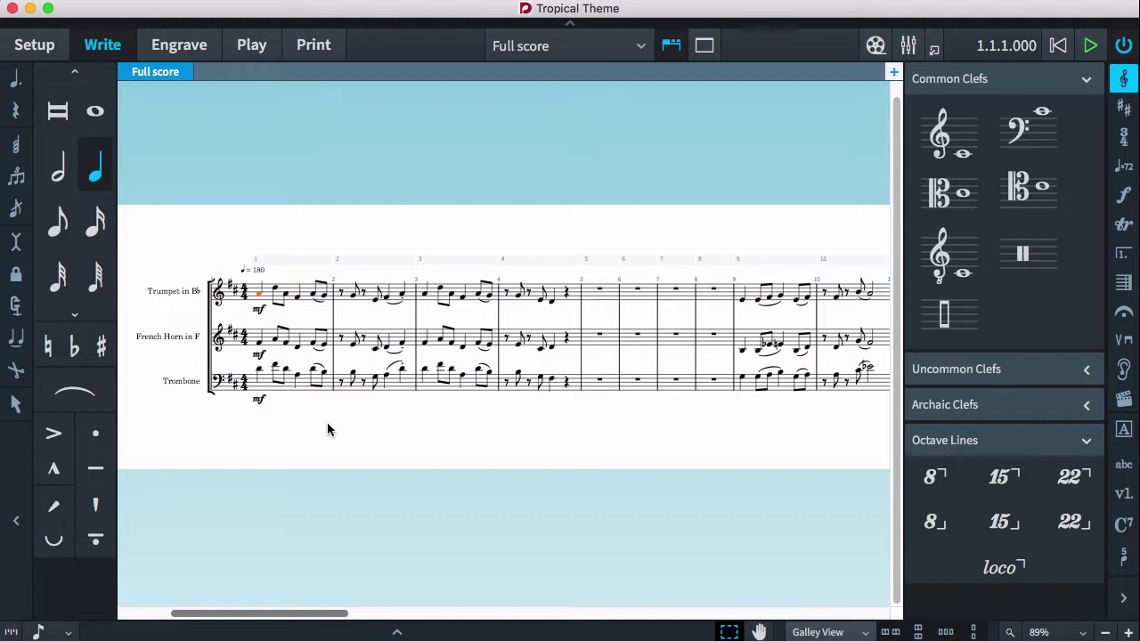
key("space")
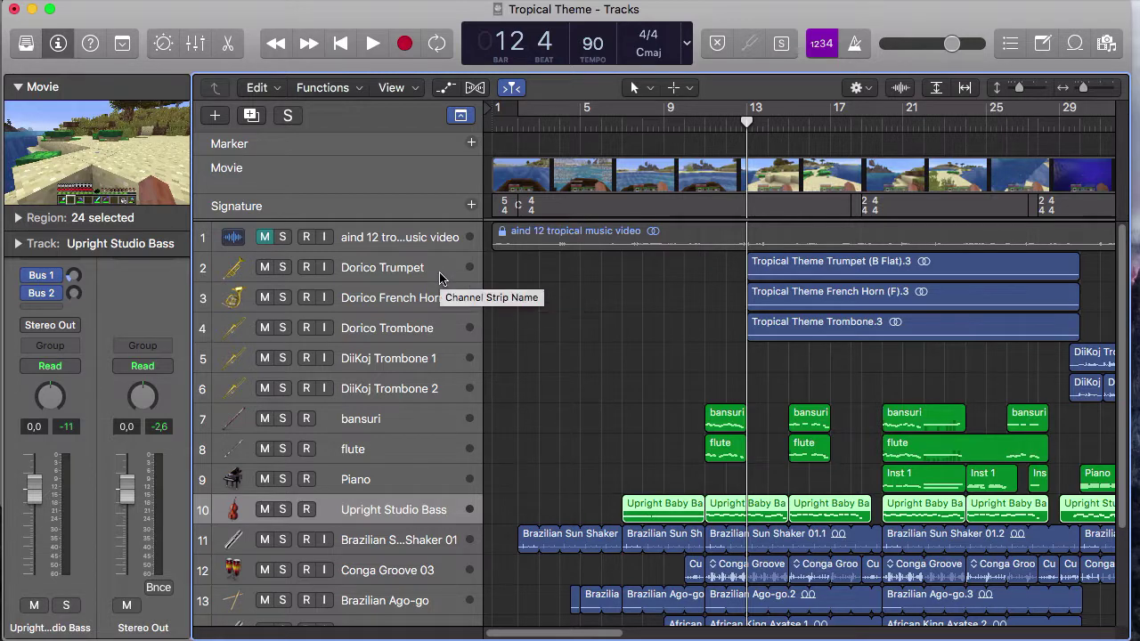
In Logic, play the full arrangement from bar 11 and stop at bar 32 beat 3, within the DiiKoj Trombone passage
key("super+Down")
key("super+Down")
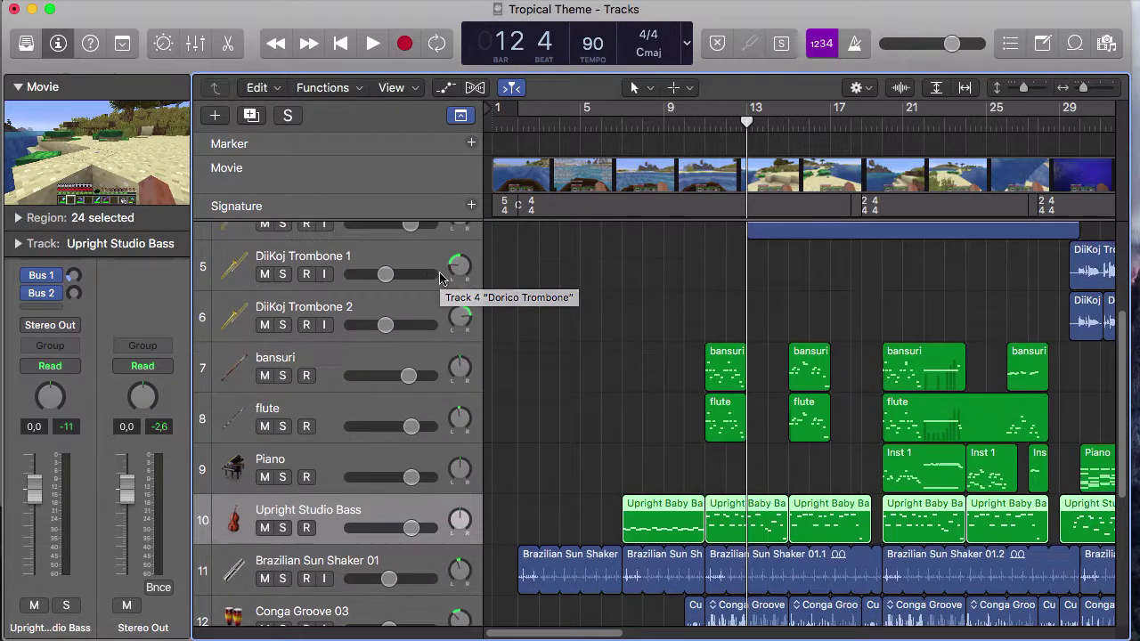
scroll(439, 279, "up", 3)
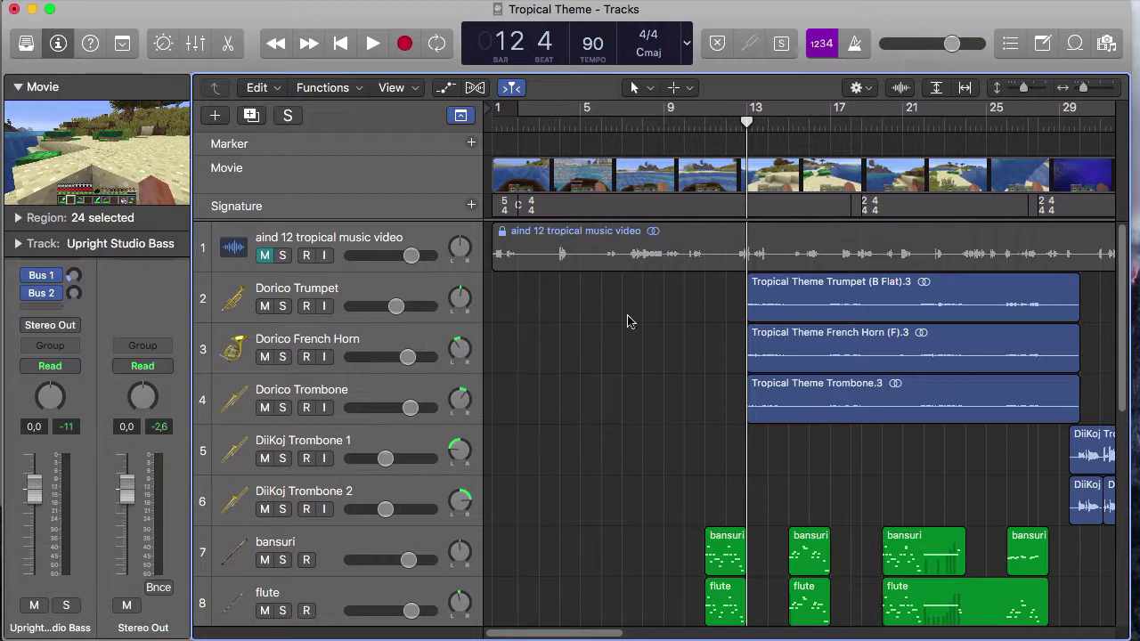
left_click_drag(746, 121, 707, 124)
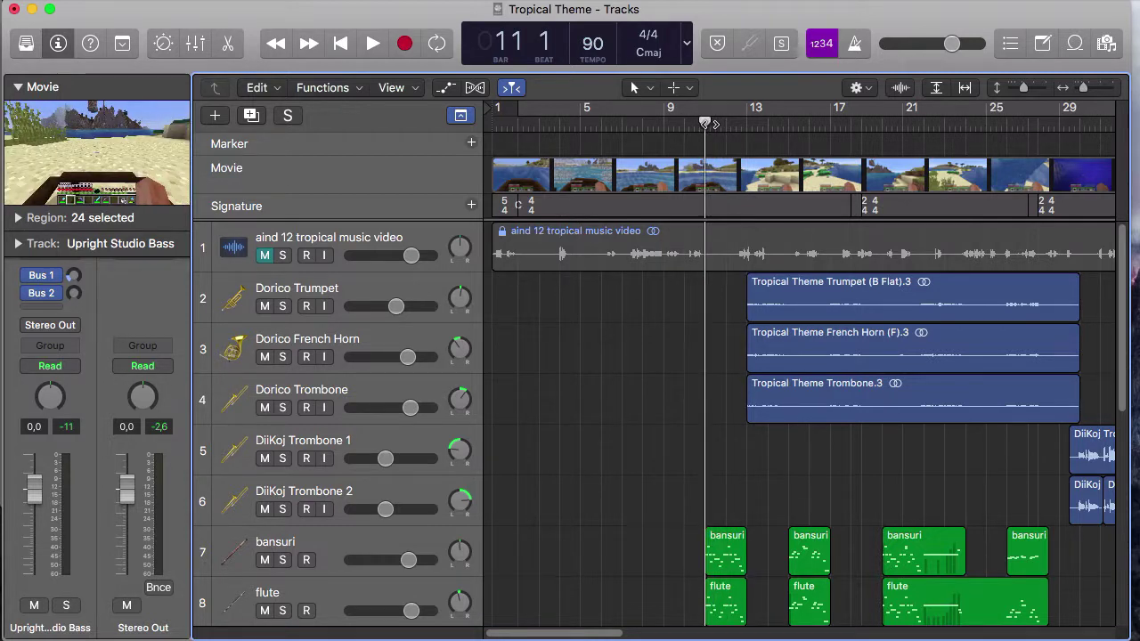
key("space")
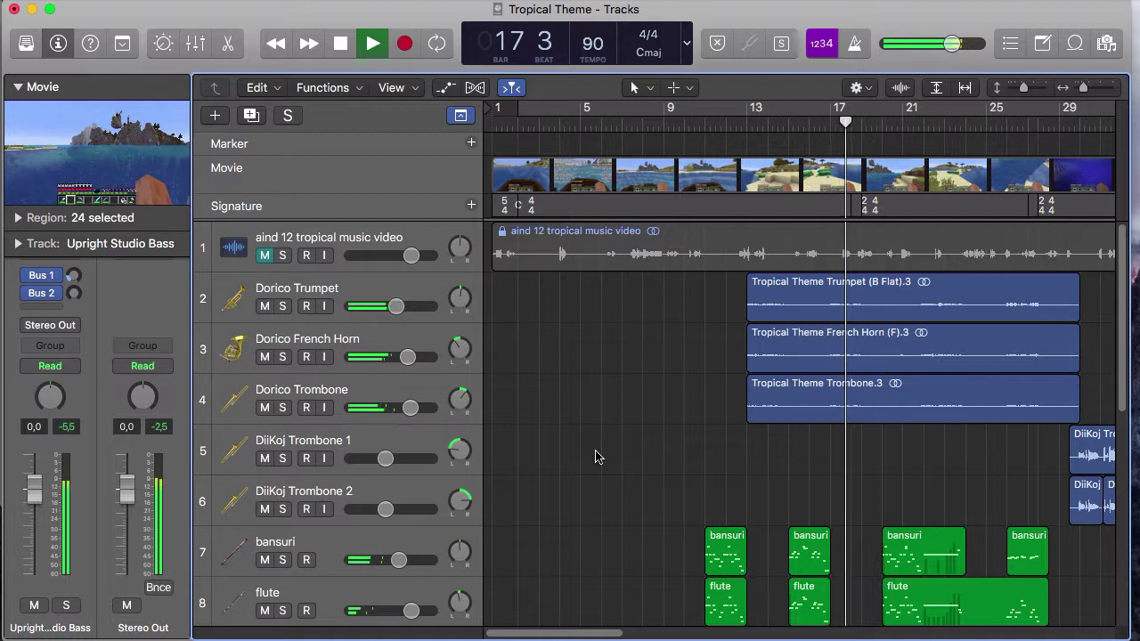
scroll(596, 456, "down", 1)
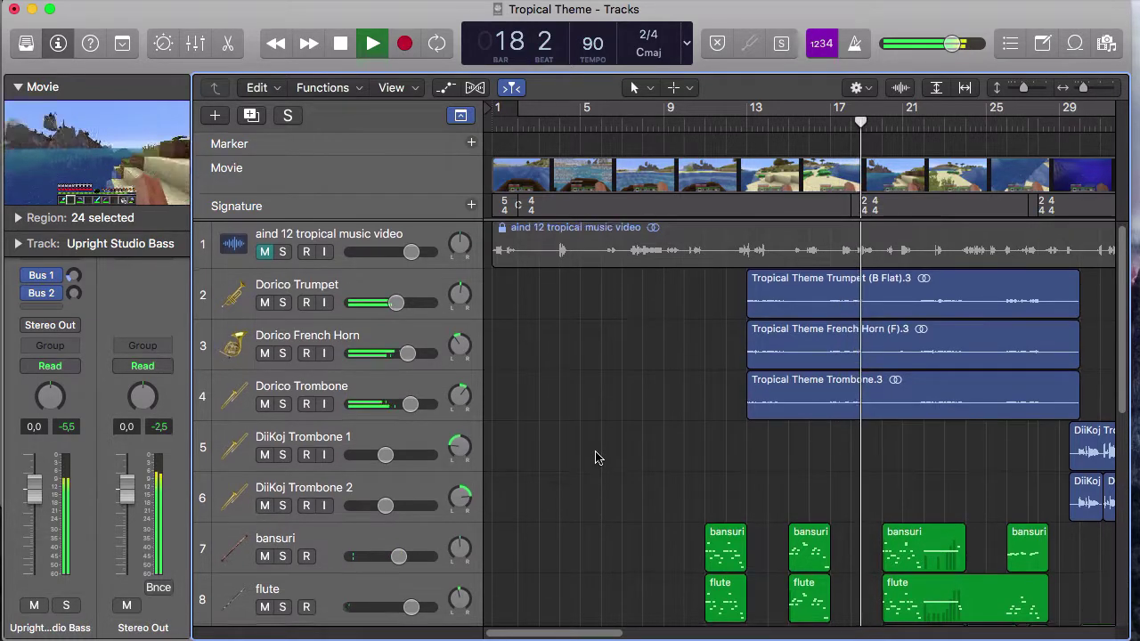
scroll(595, 457, "down", 3)
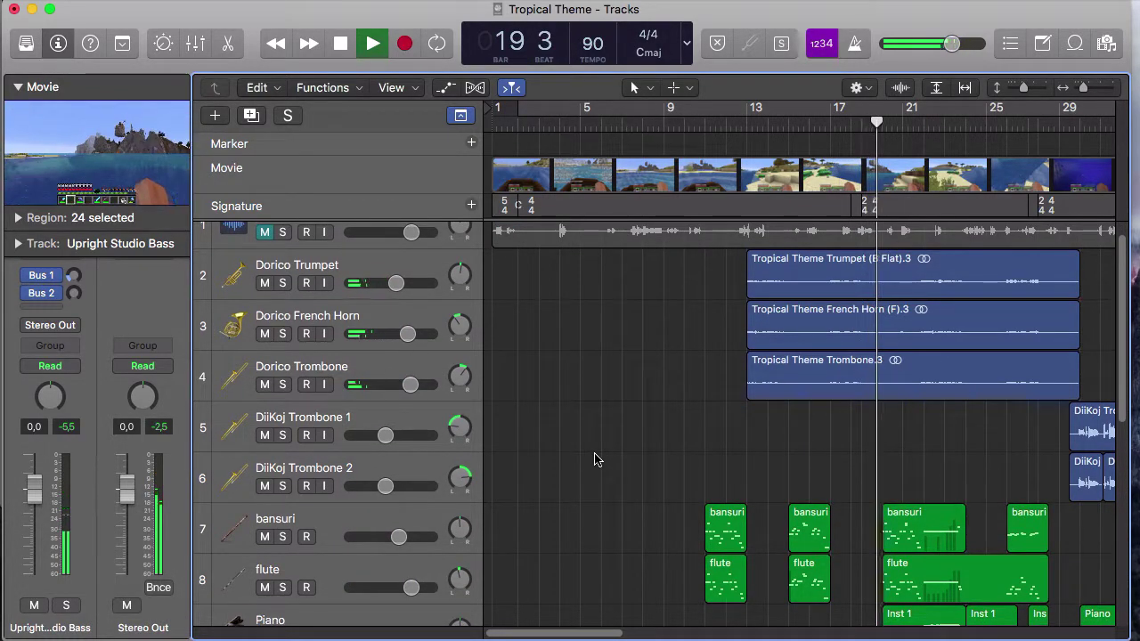
scroll(526, 392, "down", 5)
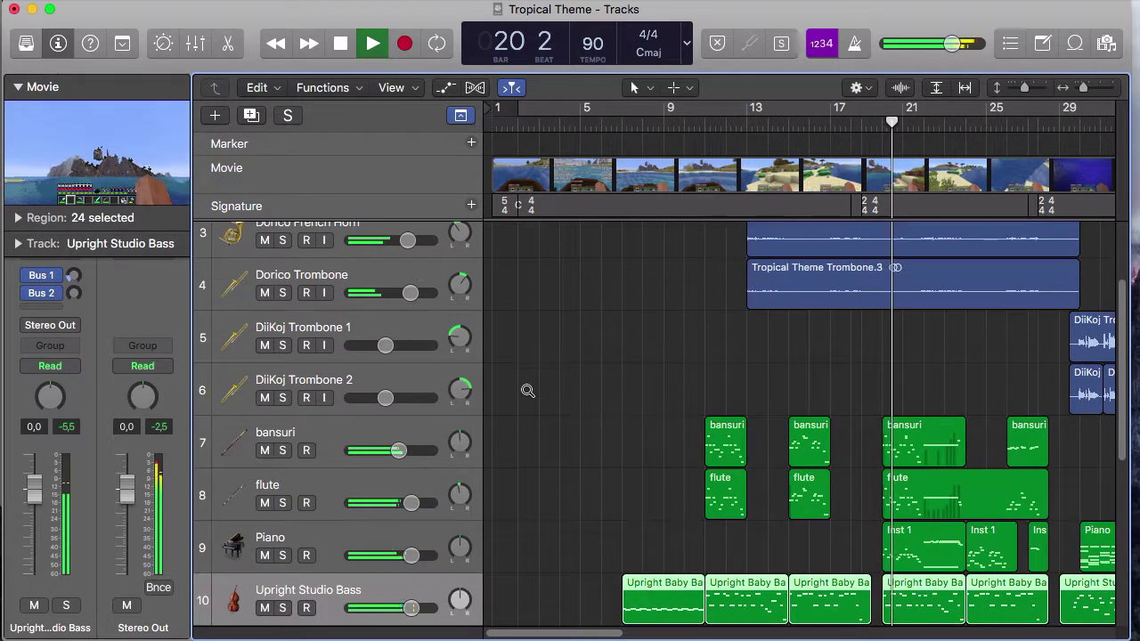
key("super+Up")
scroll(524, 393, "down", 3)
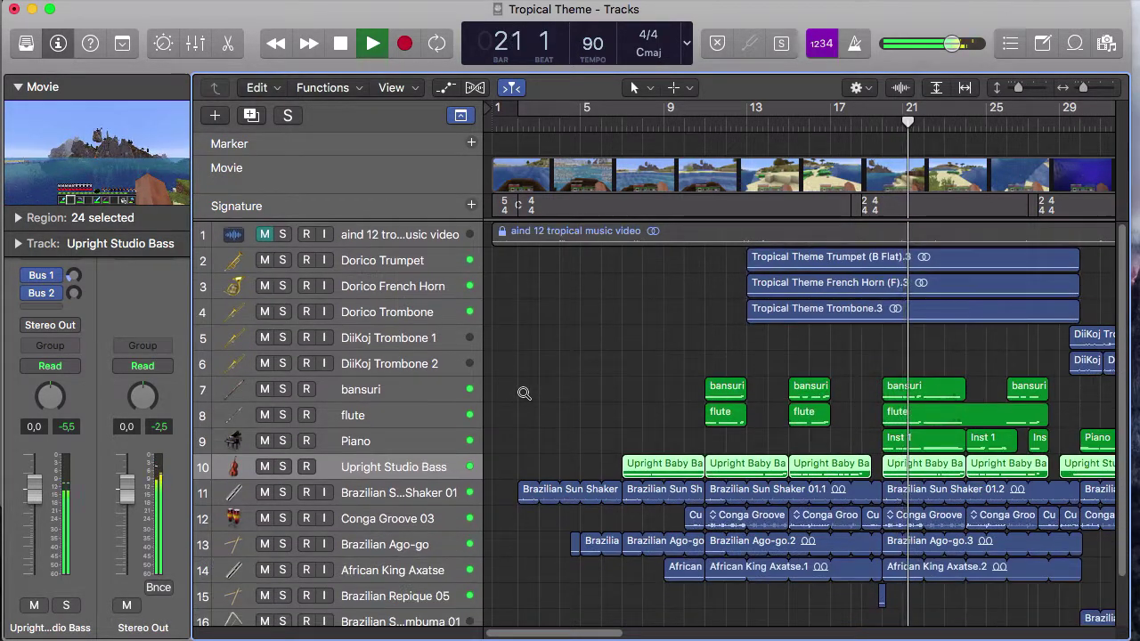
key("super+Up")
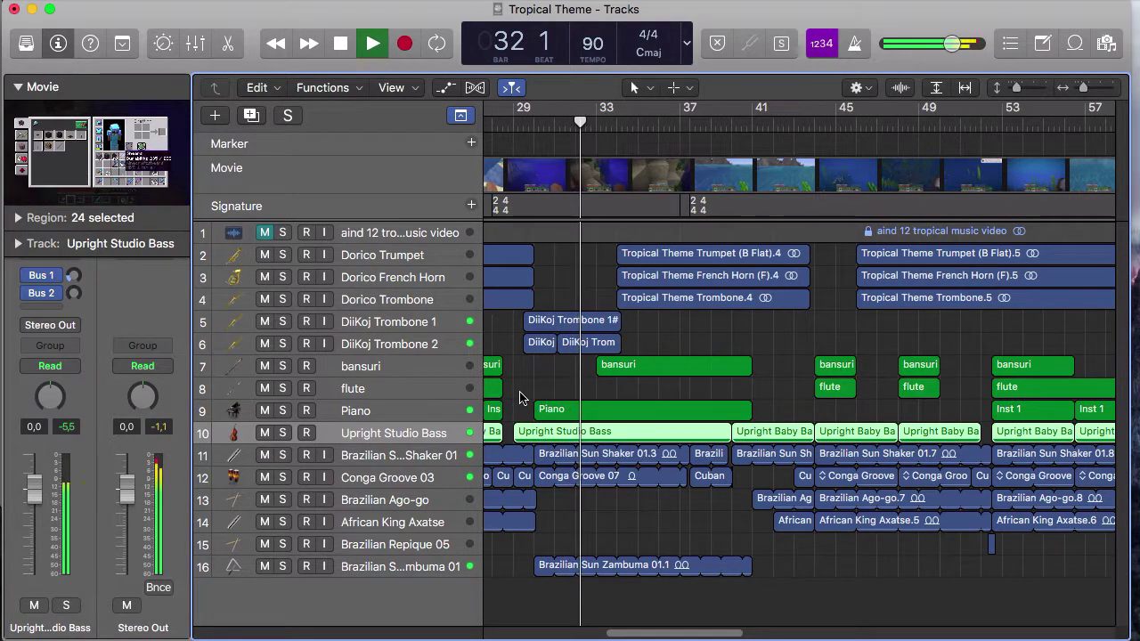
key("space")
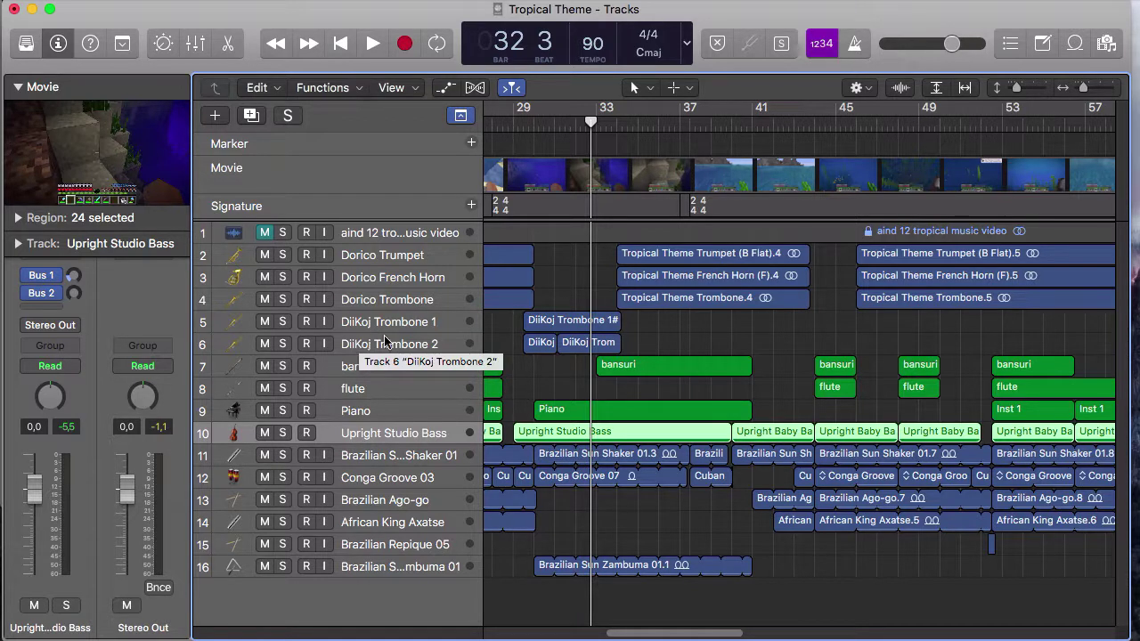
Examine the DiiKoj Trombone regions with enlarged tracks and play the arrangement from bar 29 beat 3, where they begin
key("super+Down")
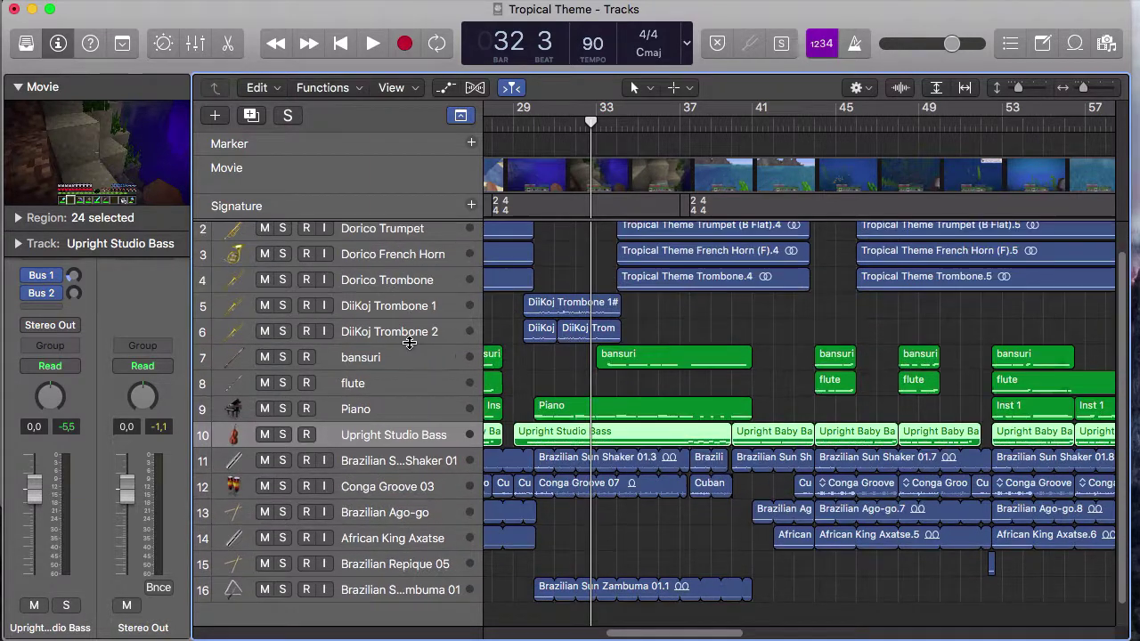
key("super+Down")
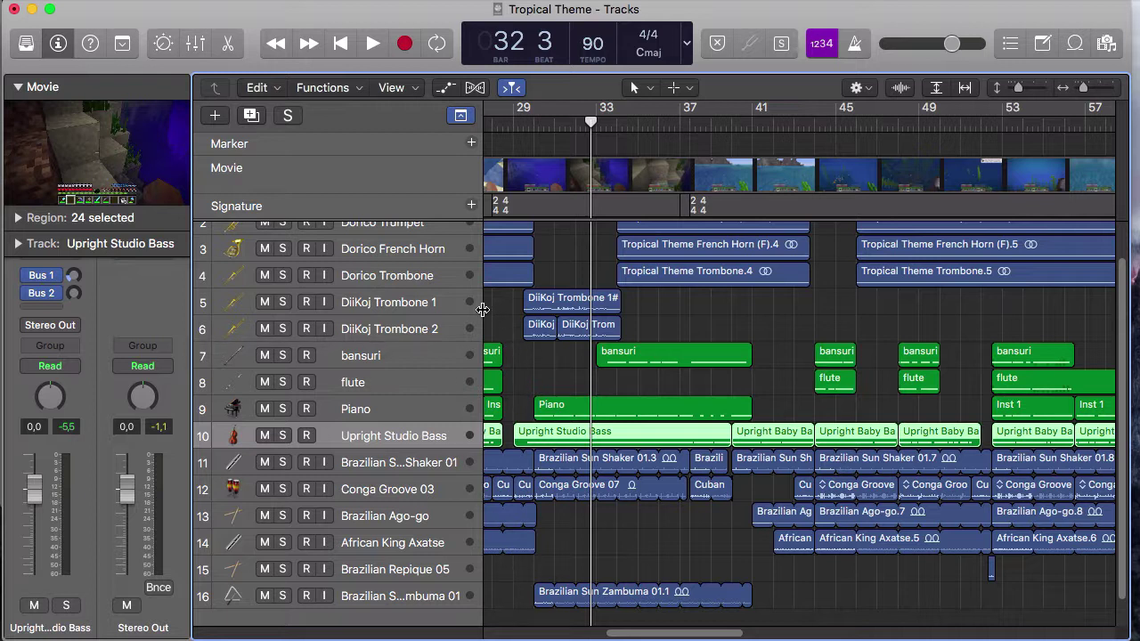
key("super+Down")
key("super+Down")
key("super+Down")
key("super+Down")
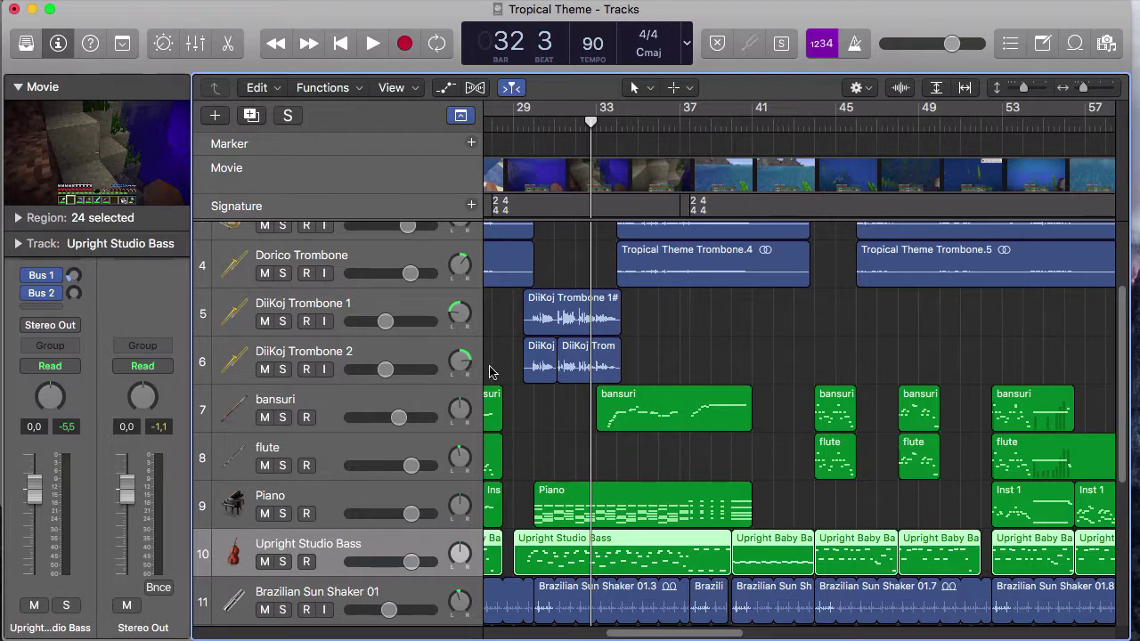
left_click(525, 125)
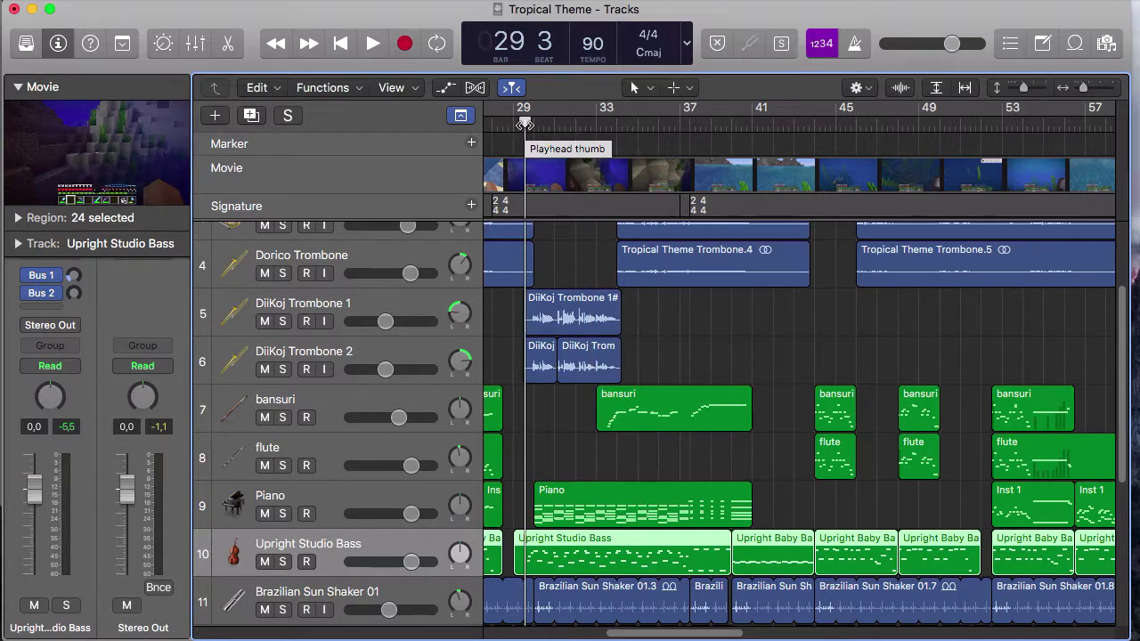
key("space")
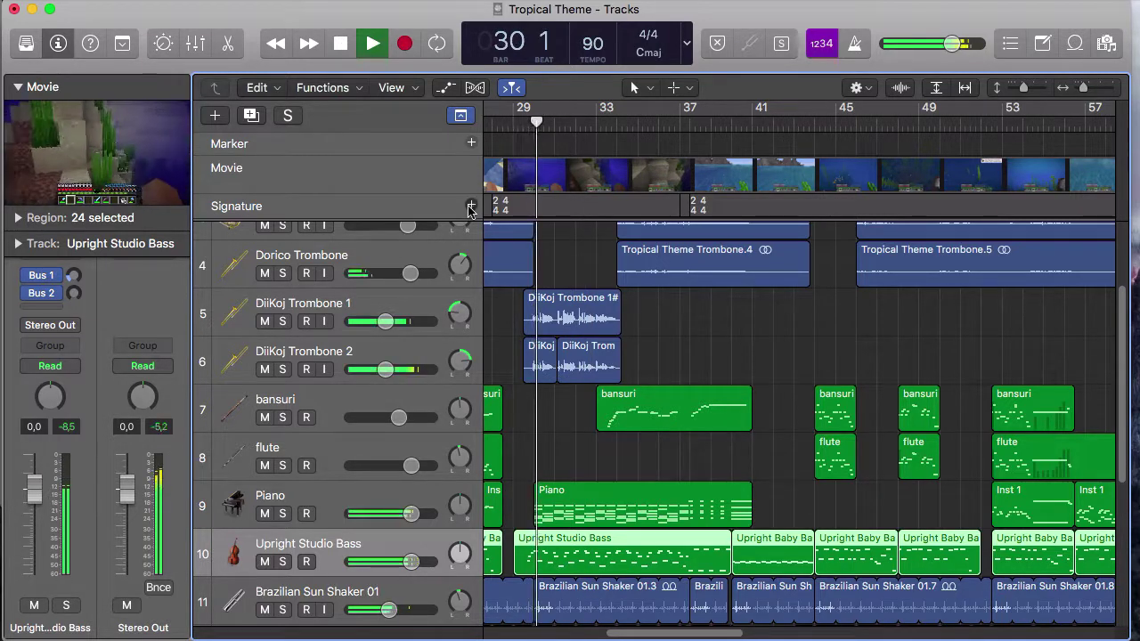
Solo the DiiKoj Trombone 1 and DiiKoj Trombone 2 tracks during playback and stop just past the end of their regions
left_click(281, 321)
left_click(283, 368)
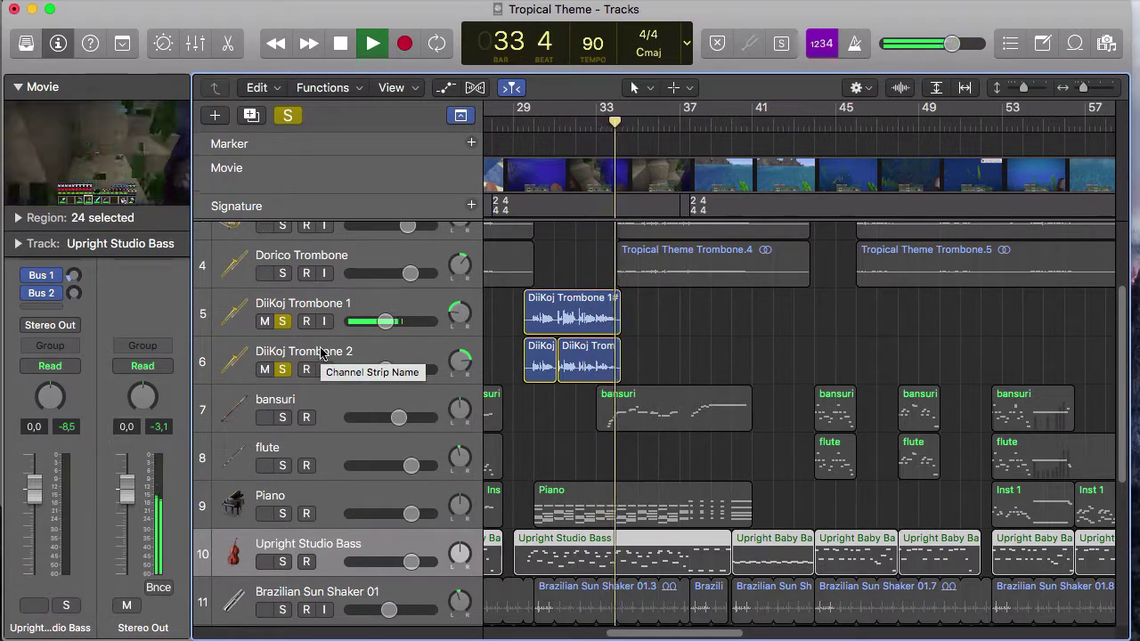
key("space")
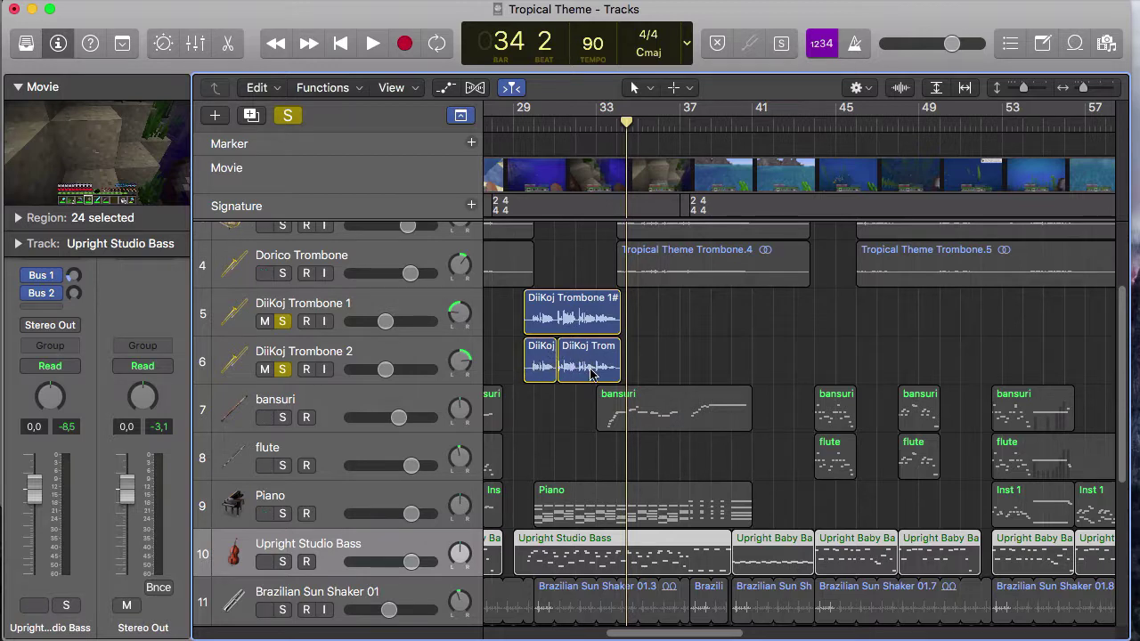
Clear the solo on the two DiiKoj Trombone tracks and reduce the track heights until all 16 tracks fit on screen
key("ctrl+s")
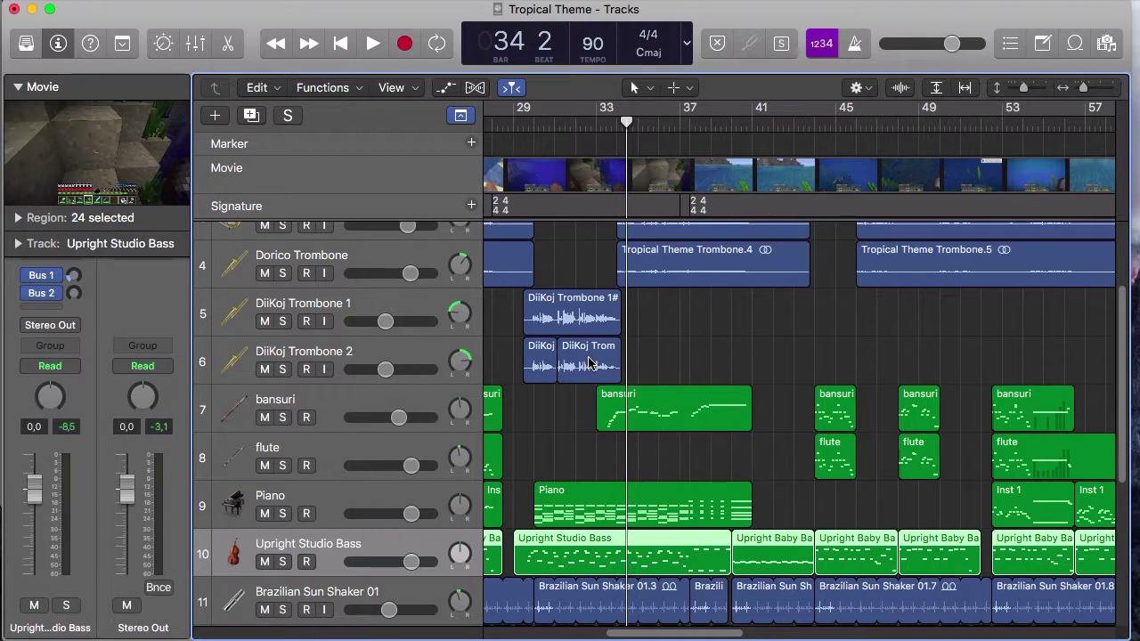
key("super+Up")
key("super+Up")
key("super+Up")
key("super+Up")
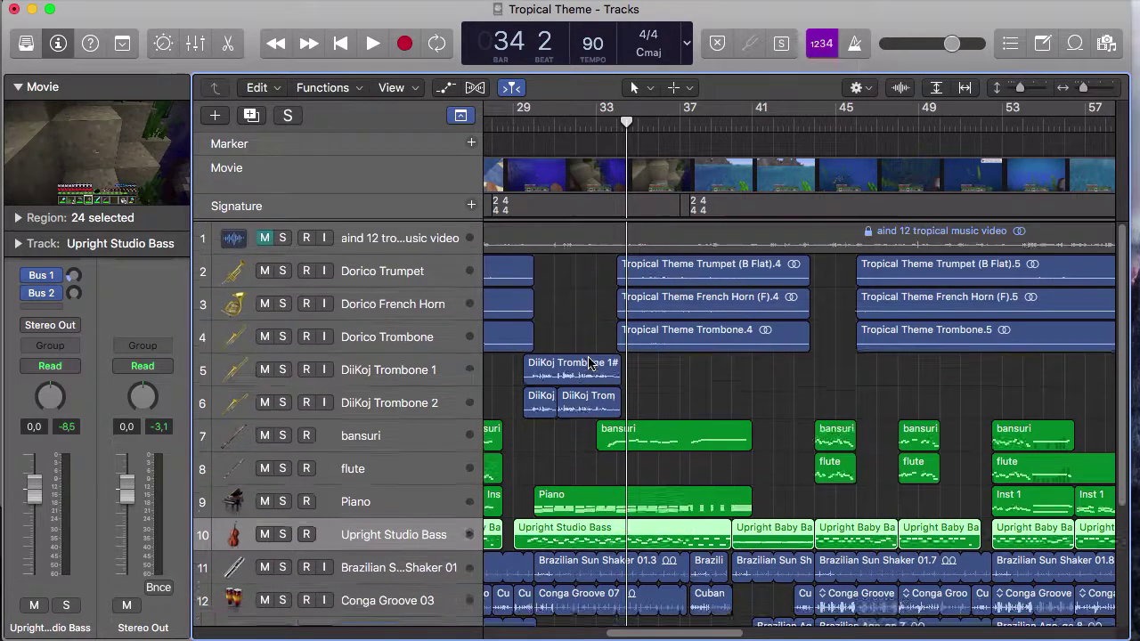
key("super+Up")
key("super+Up")
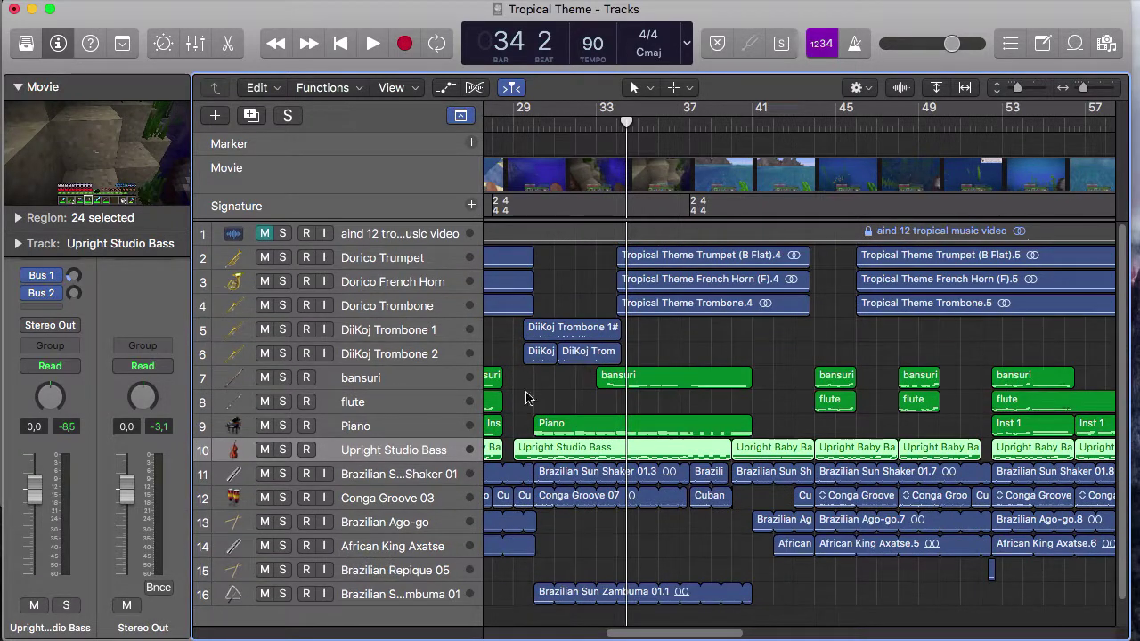
Solo the six percussion tracks, from Brazilian Sun Shaker 01 to Brazilian Sun Zambuma 01, and play them from bar 28
left_click_drag(281, 480, 283, 596)
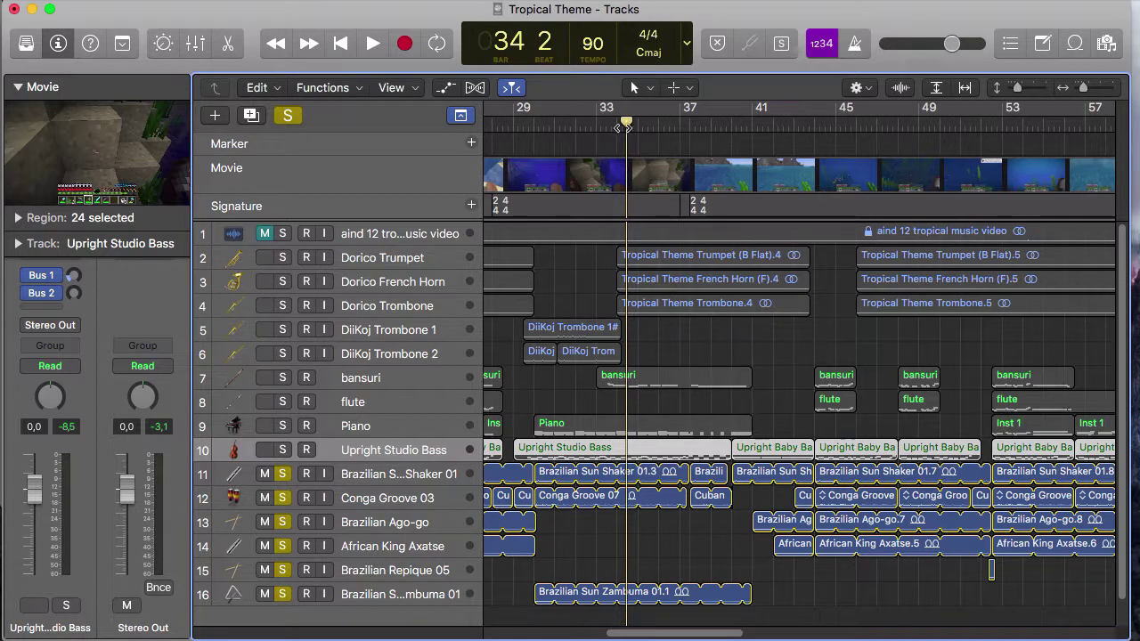
left_click_drag(617, 129, 494, 116)
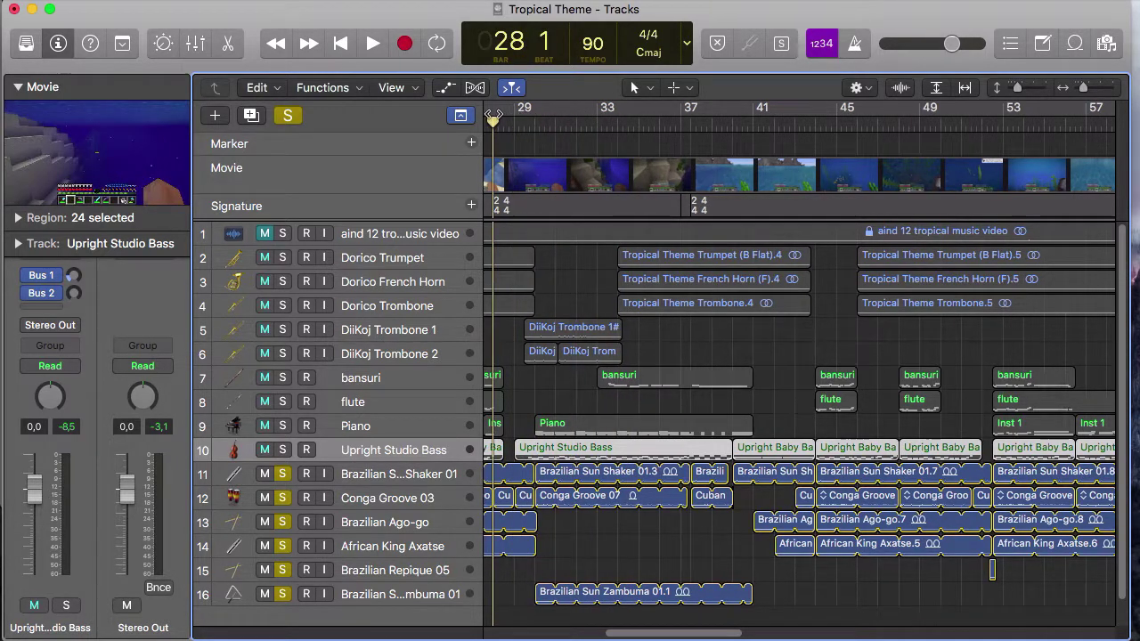
key("space")
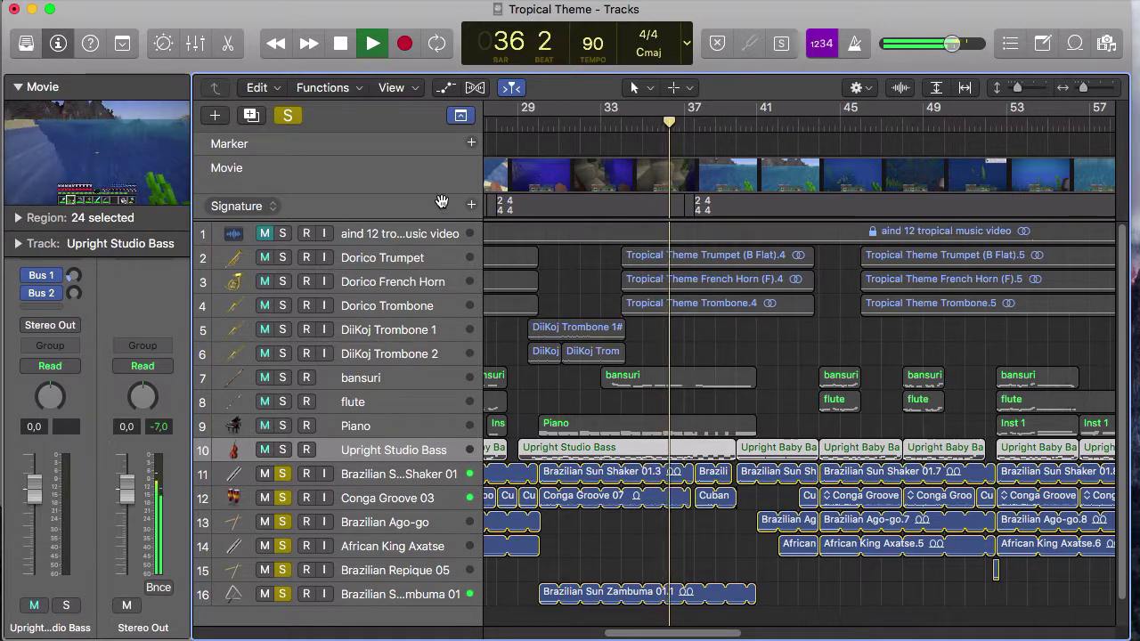
Clear the percussion track solos, then place the playhead at bar 44 with no regions selected
left_click(284, 475)
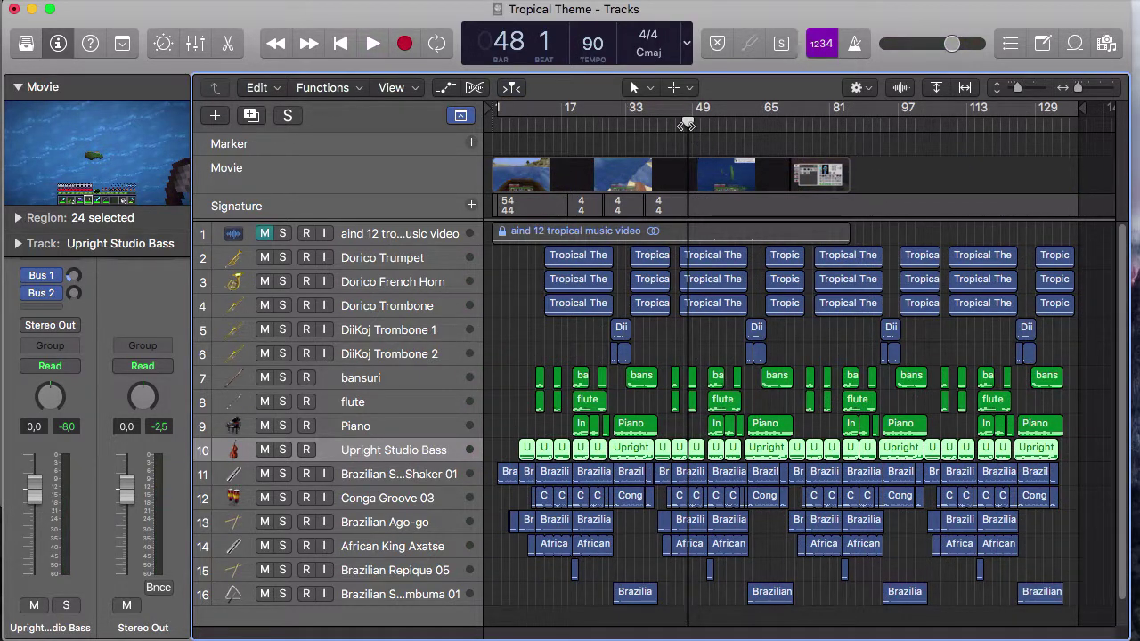
left_click_drag(686, 125, 670, 126)
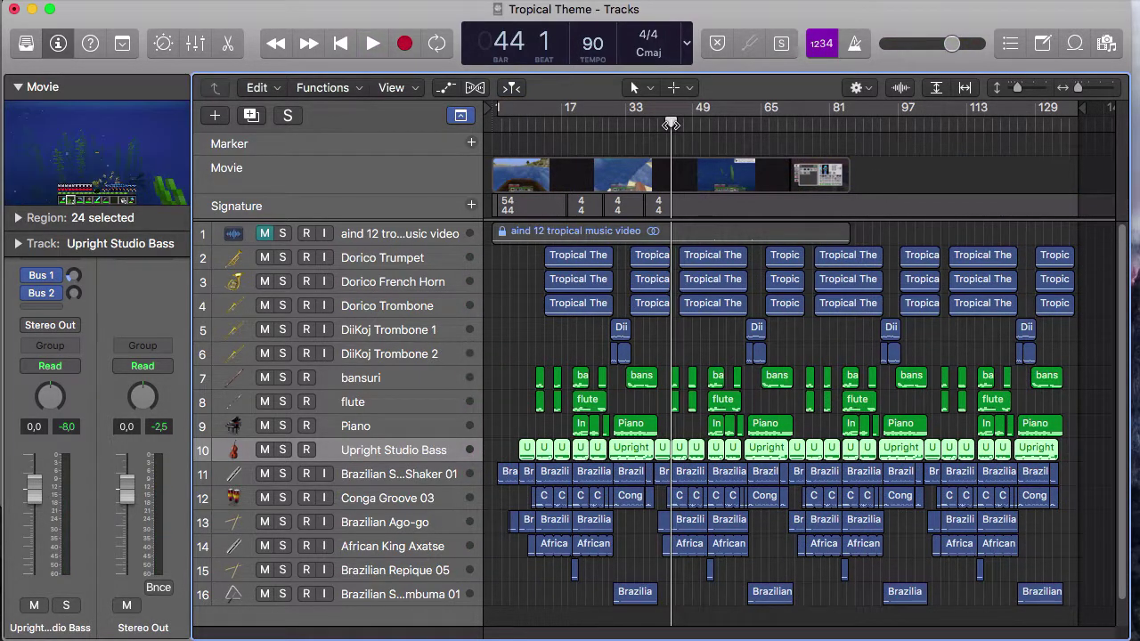
left_click(715, 350)
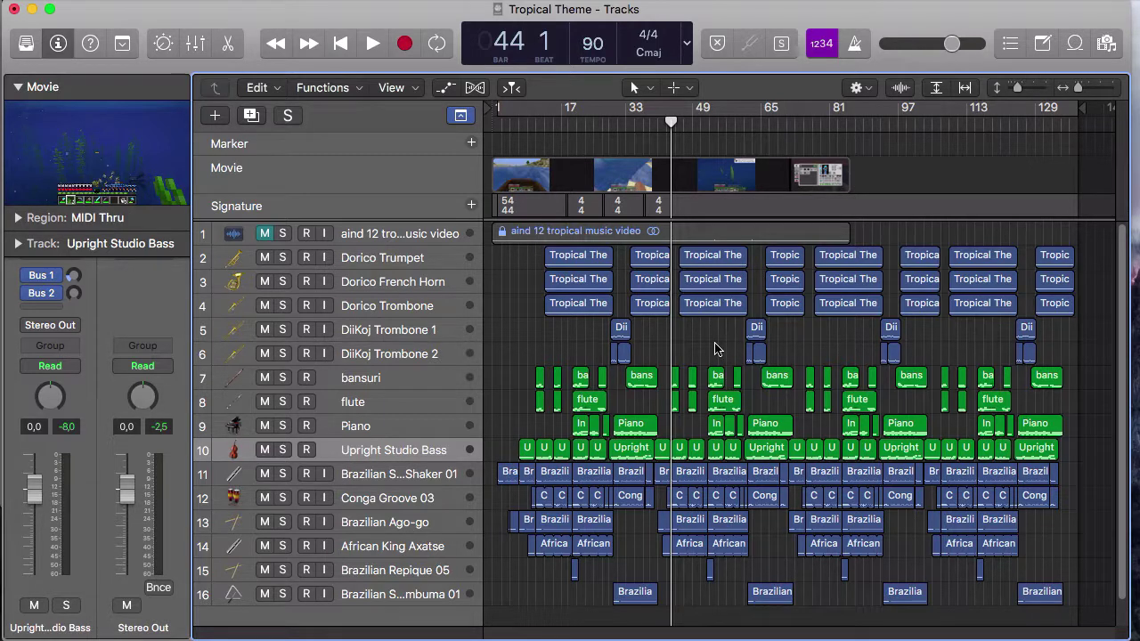